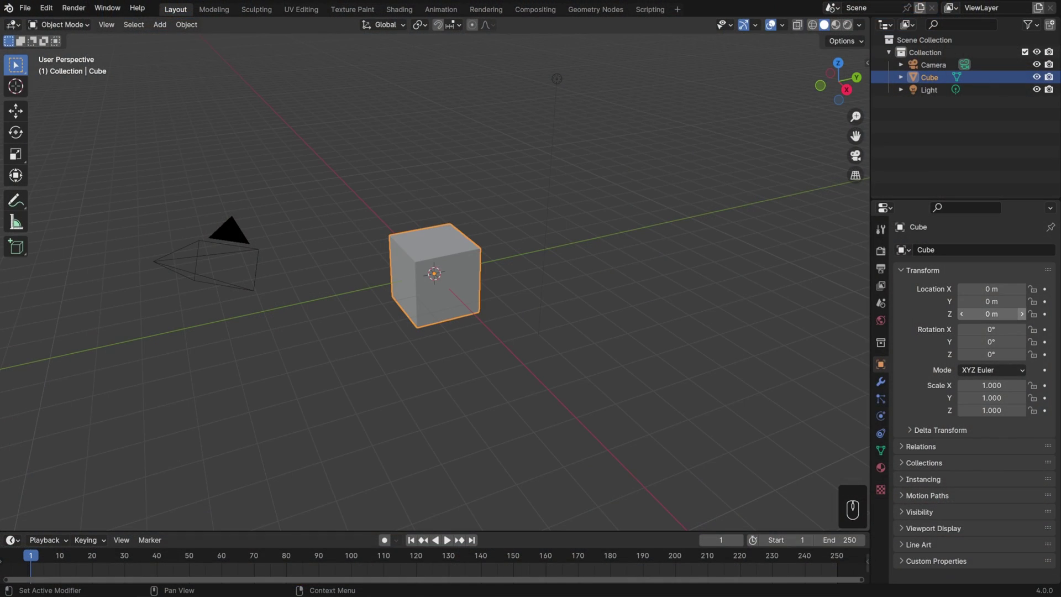
# Orbit around the cube, test a move, and play and scrub the timeline to inspect the scene
pyautogui.moveTo(589, 280); pyautogui.dragTo(573, 357, button='middle')
pyautogui.press('g')
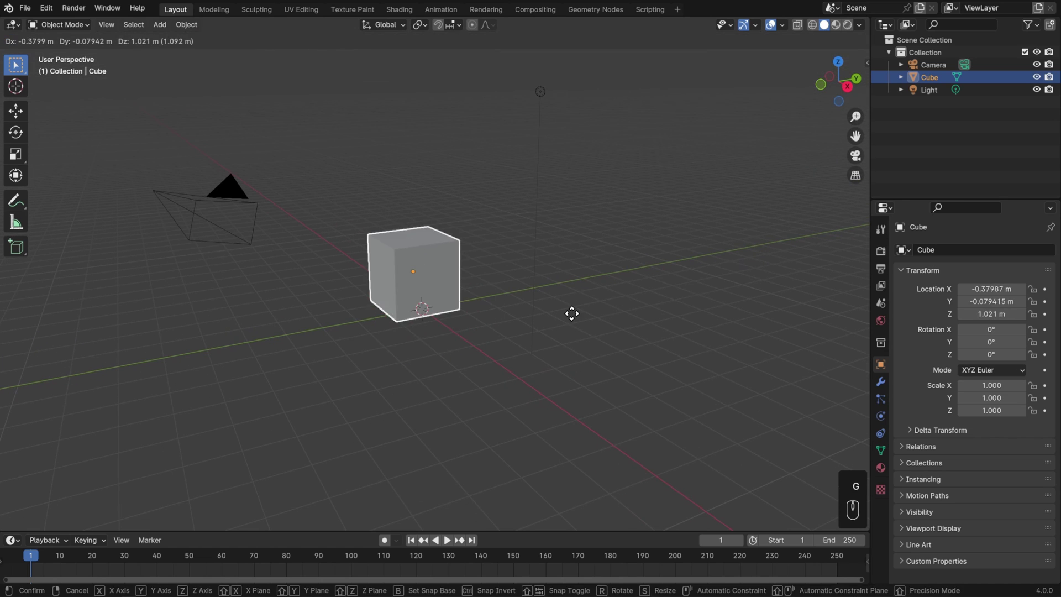
pyautogui.press('Escape')
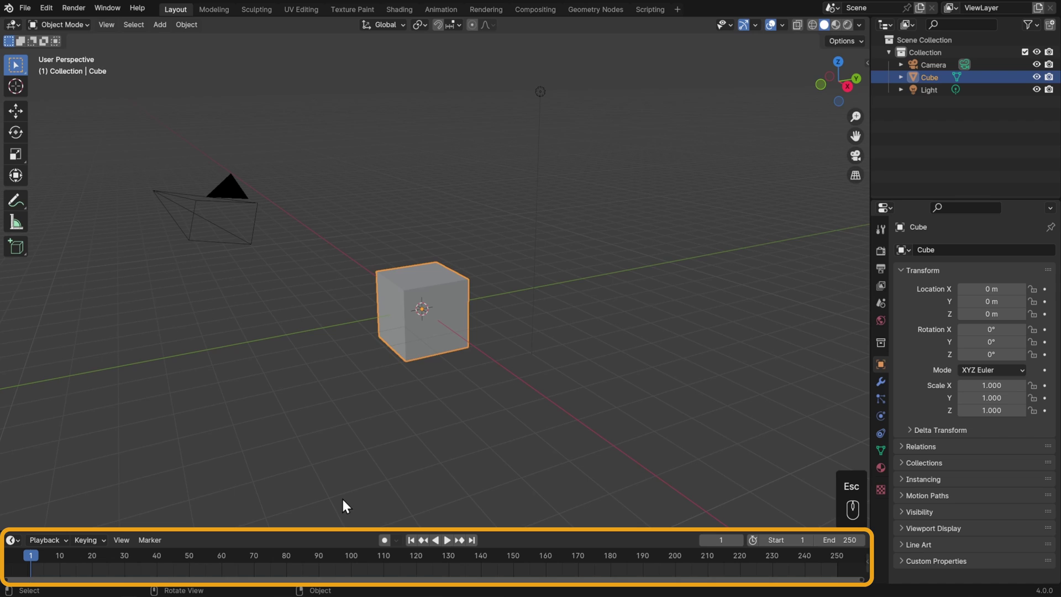
pyautogui.click(447, 540)
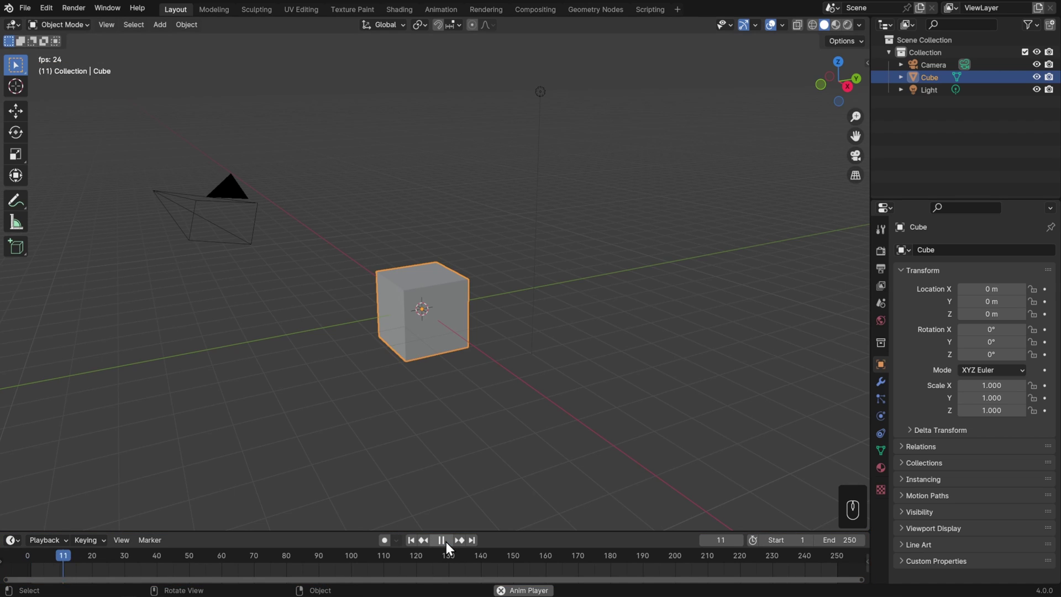
pyautogui.click(414, 542)
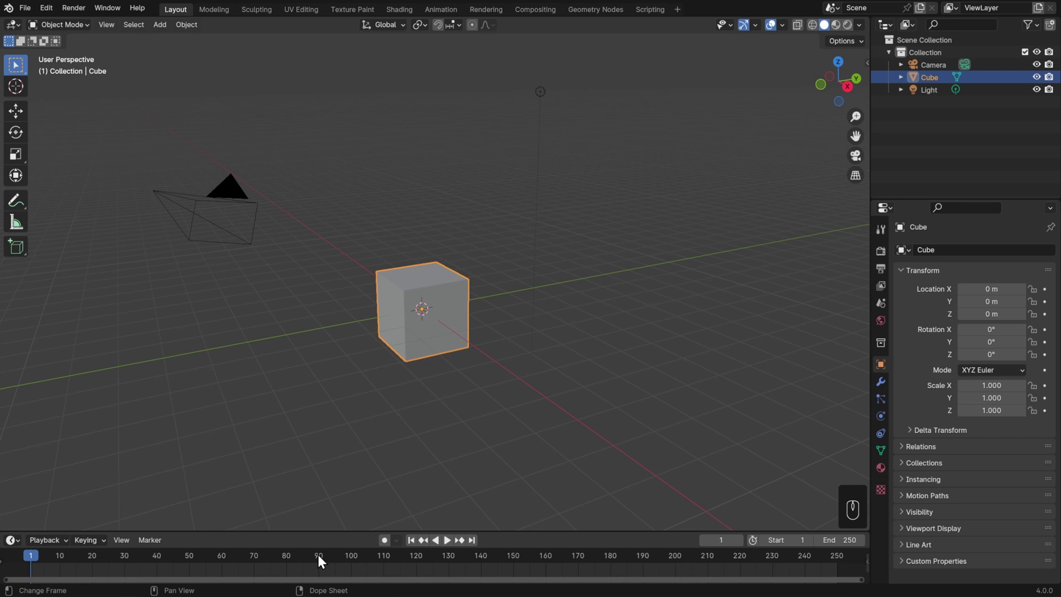
pyautogui.moveTo(318, 555)
pyautogui.mouseDown()
pyautogui.moveTo(206, 559)
pyautogui.moveTo(322, 559)
pyautogui.mouseUp()
pyautogui.moveTo(518, 419); pyautogui.dragTo(592, 423, button='middle')
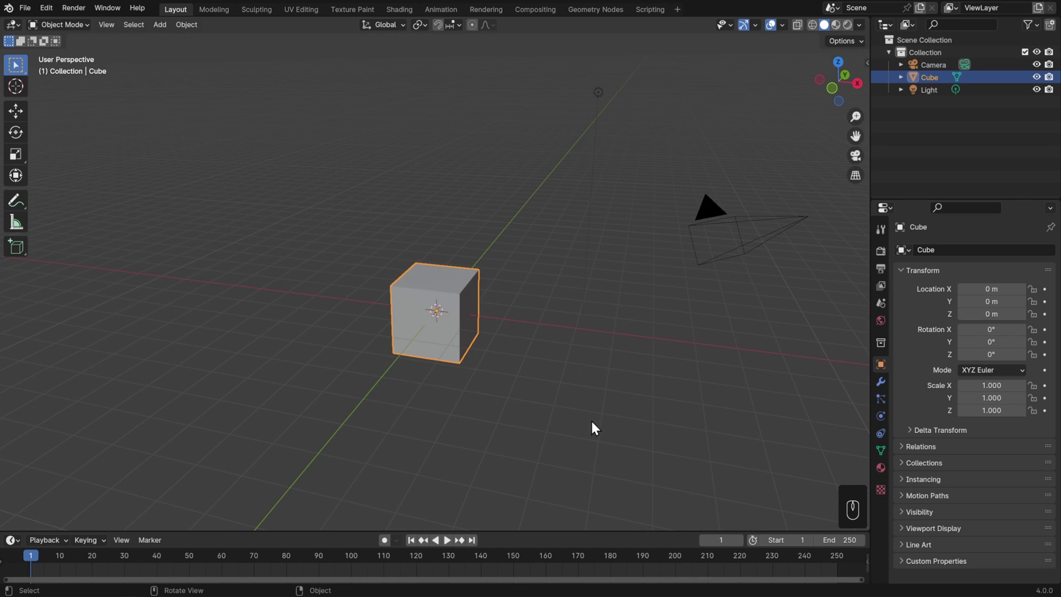
# Insert a Location keyframe for the cube at the origin on frame 1
pyautogui.click(187, 25)
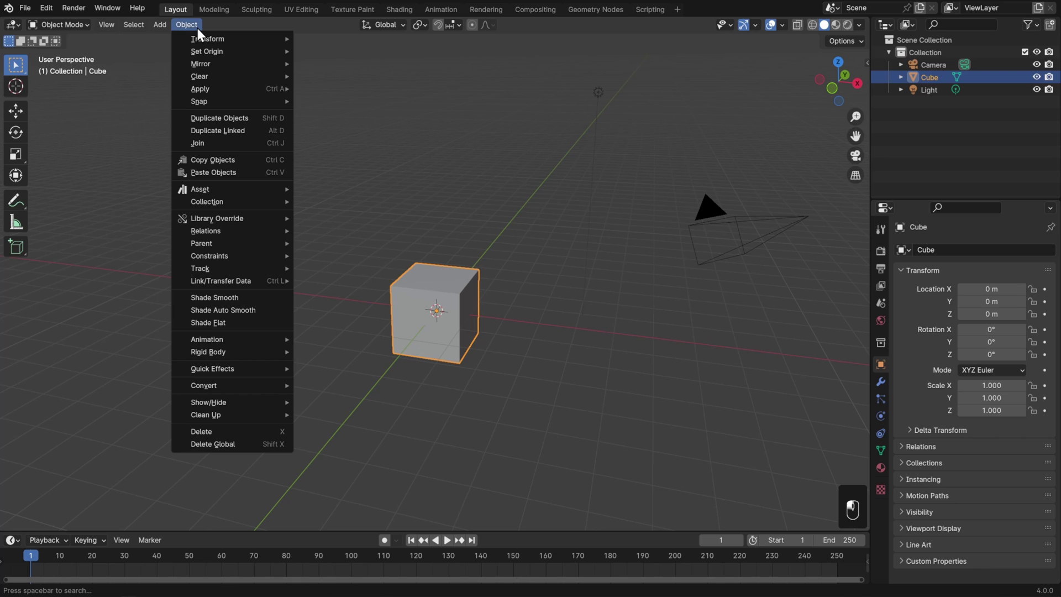
pyautogui.moveTo(238, 341)
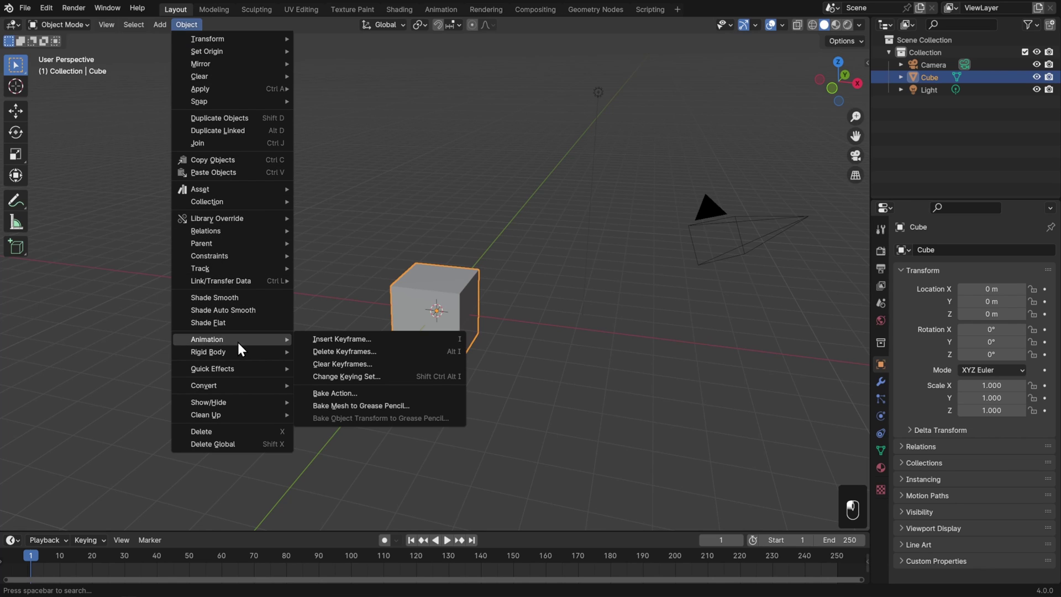
pyautogui.click(425, 339)
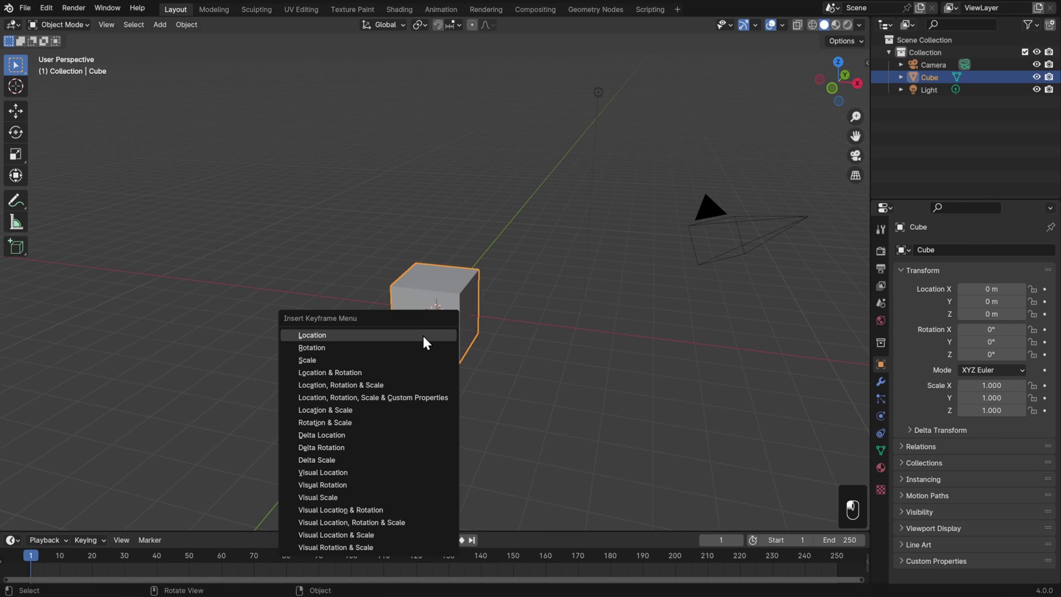
pyautogui.click(426, 337)
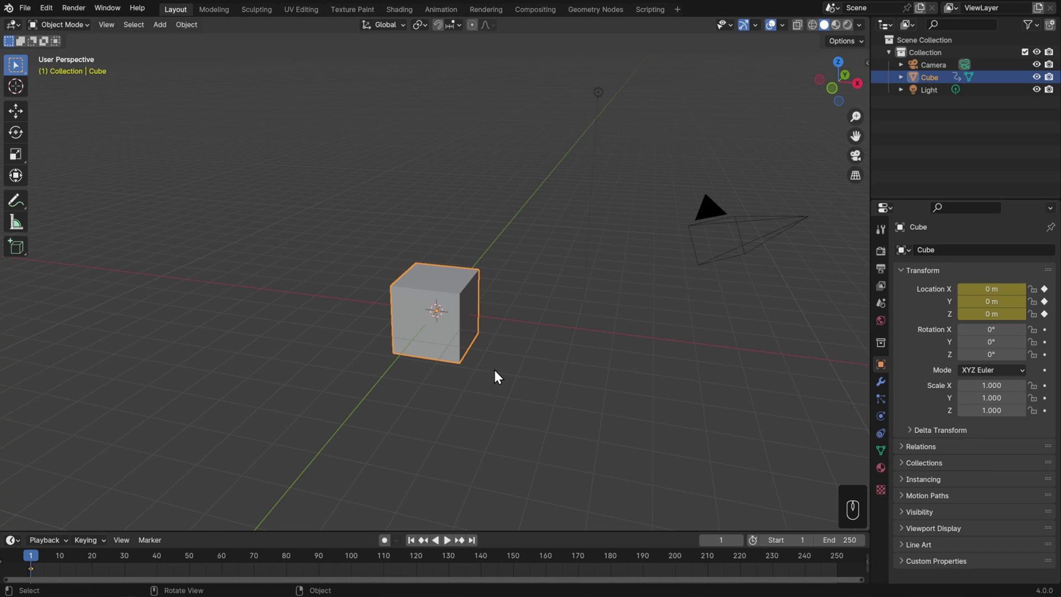
# Move the cube freely with G and scrub the timeline ahead toward frame 50
pyautogui.press('g')
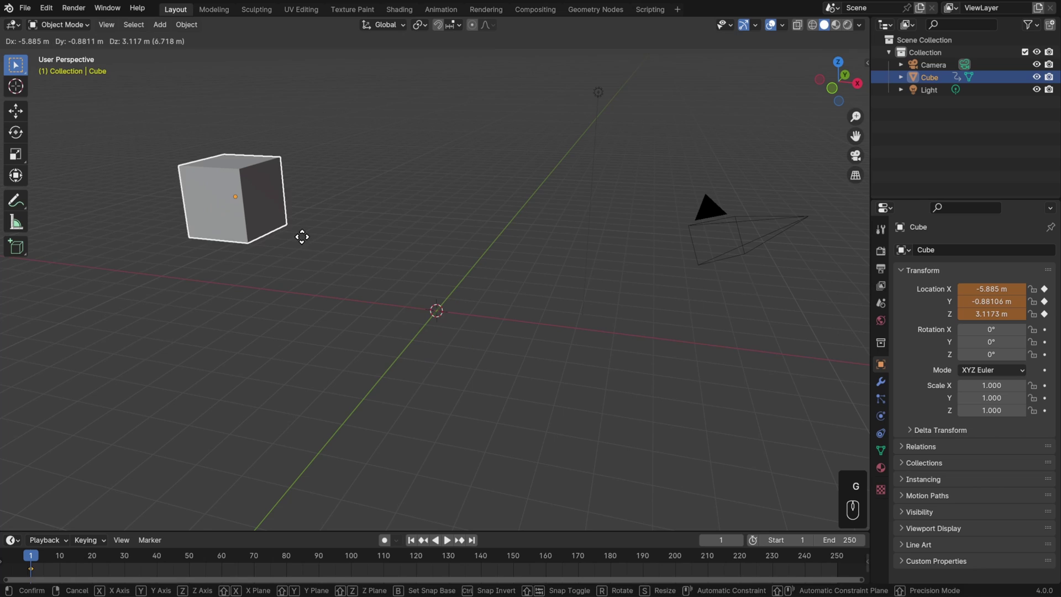
pyautogui.click(302, 237)
pyautogui.click(37, 561)
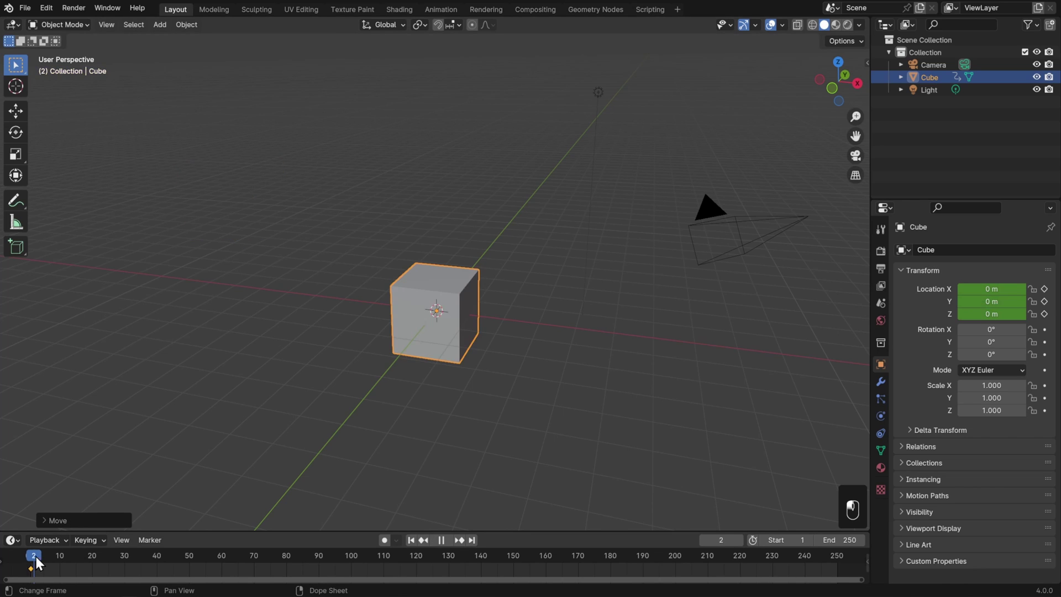
pyautogui.moveTo(37, 562); pyautogui.dragTo(182, 561)
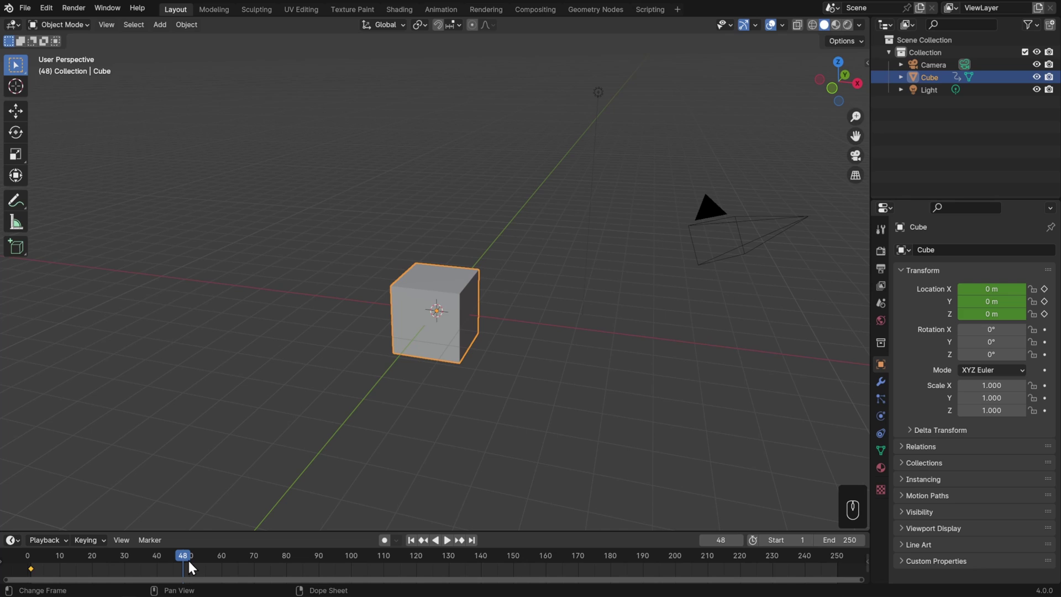
pyautogui.moveTo(184, 558)
pyautogui.mouseDown()
pyautogui.moveTo(103, 563)
pyautogui.moveTo(188, 559)
pyautogui.mouseUp()
# Slide the cube along the X arrow to 10 m with the Move tool
pyautogui.click(17, 113)
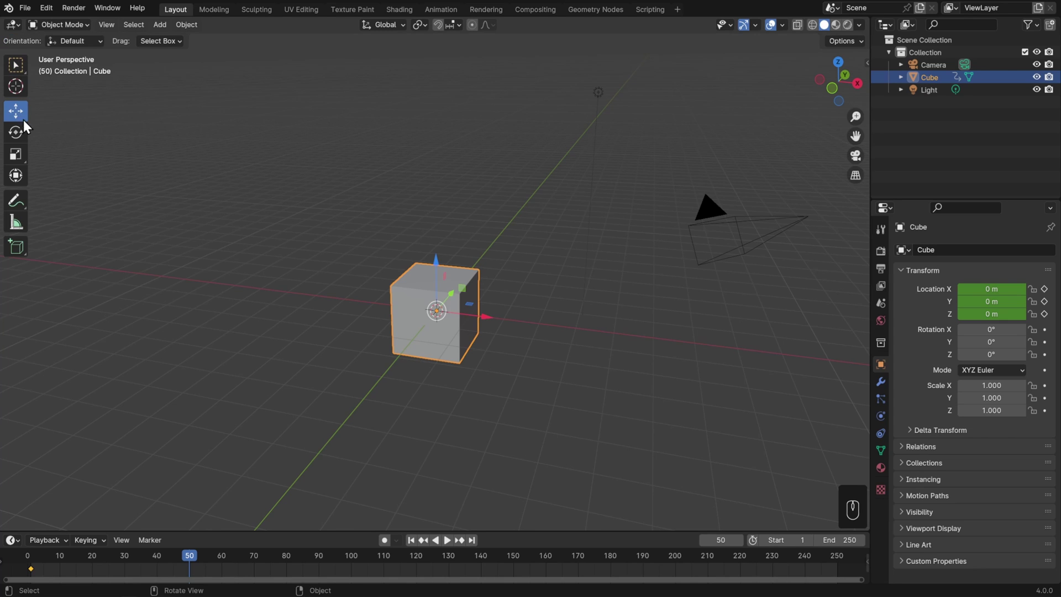
pyautogui.moveTo(481, 320); pyautogui.dragTo(858, 360)
pyautogui.moveTo(757, 378); pyautogui.dragTo(602, 363, button='middle')
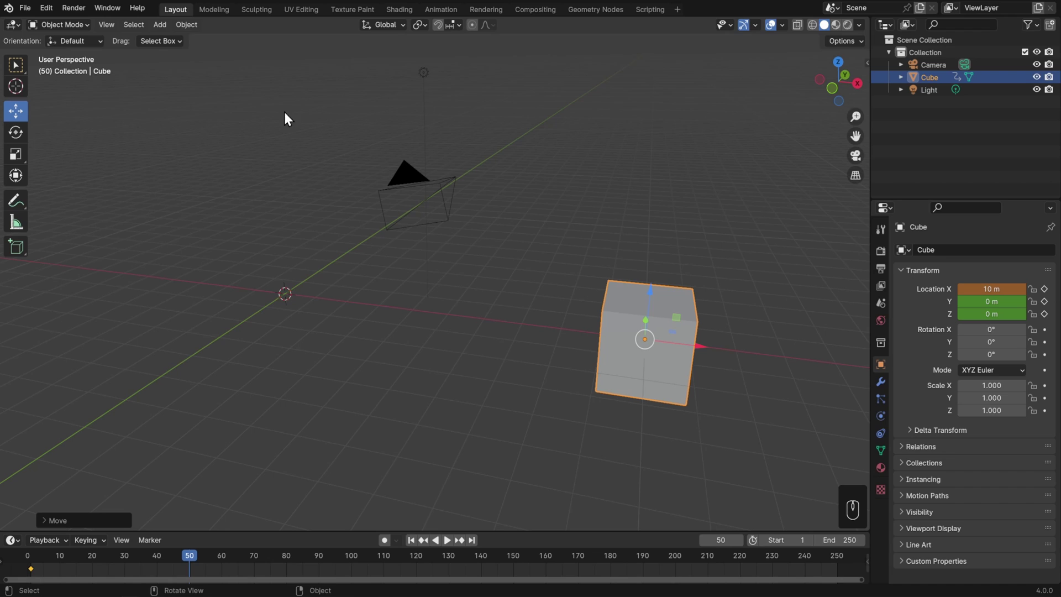
# Keyframe the cube's location at frame 50 and scrub back to preview the slide
pyautogui.click(193, 25)
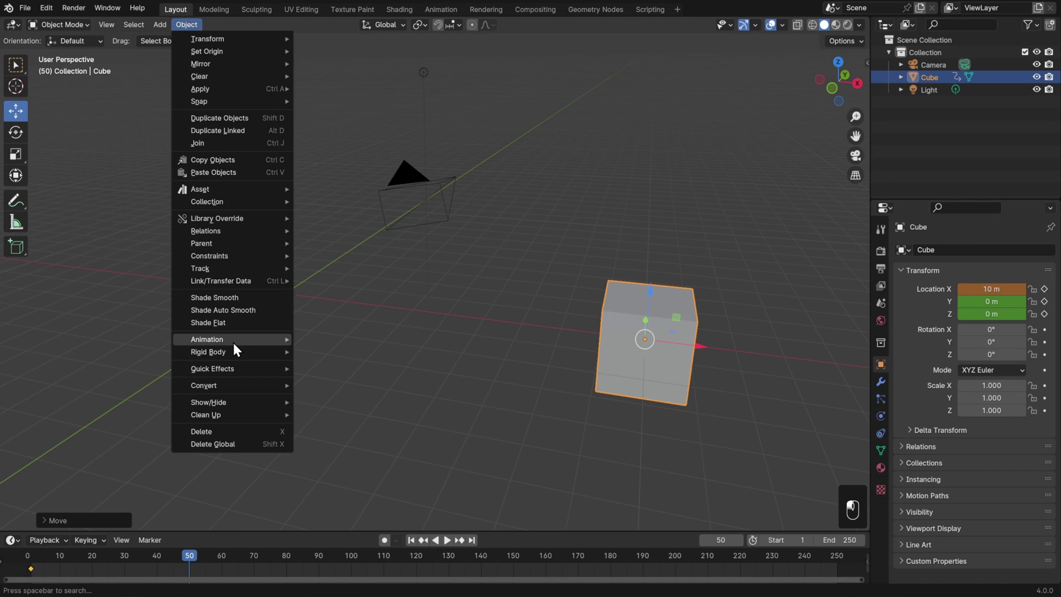
pyautogui.moveTo(232, 341)
pyautogui.click(342, 339)
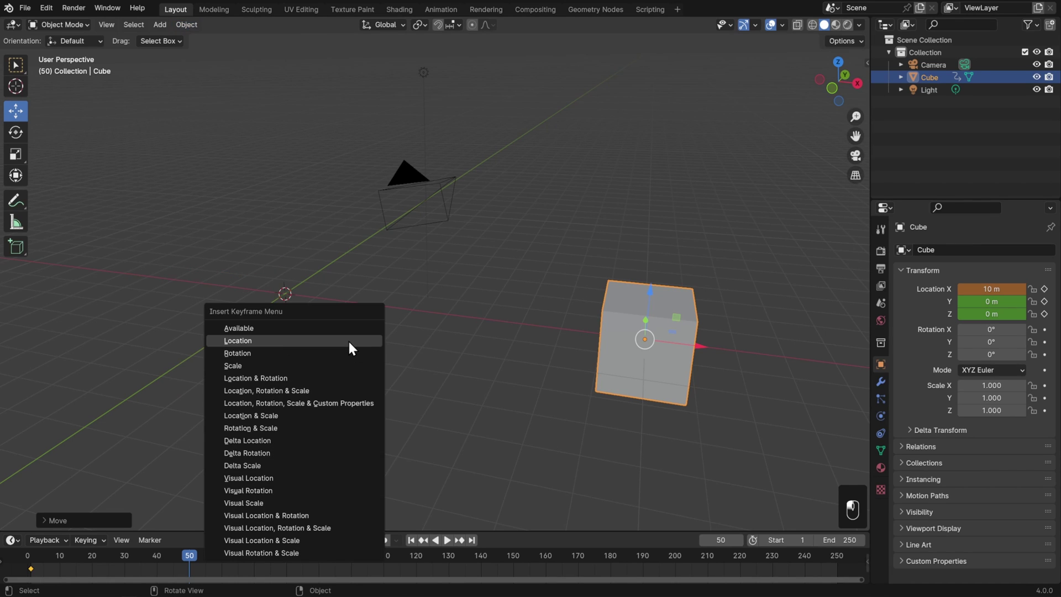
pyautogui.click(349, 341)
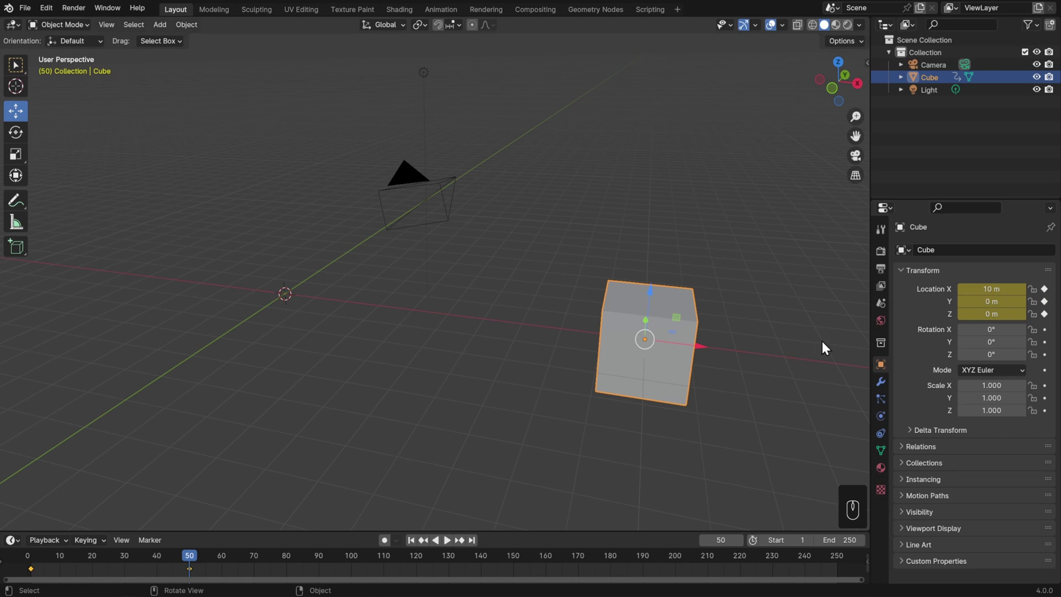
pyautogui.moveTo(185, 557); pyautogui.dragTo(142, 558)
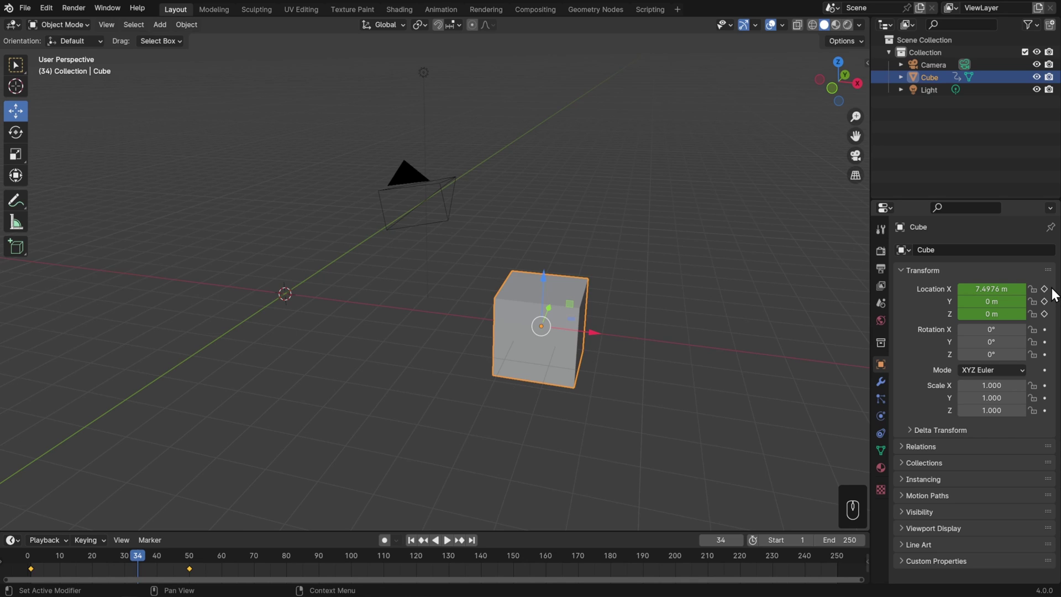
# At frame 1, set Location Z to 1 m and keyframe it
pyautogui.click(412, 541)
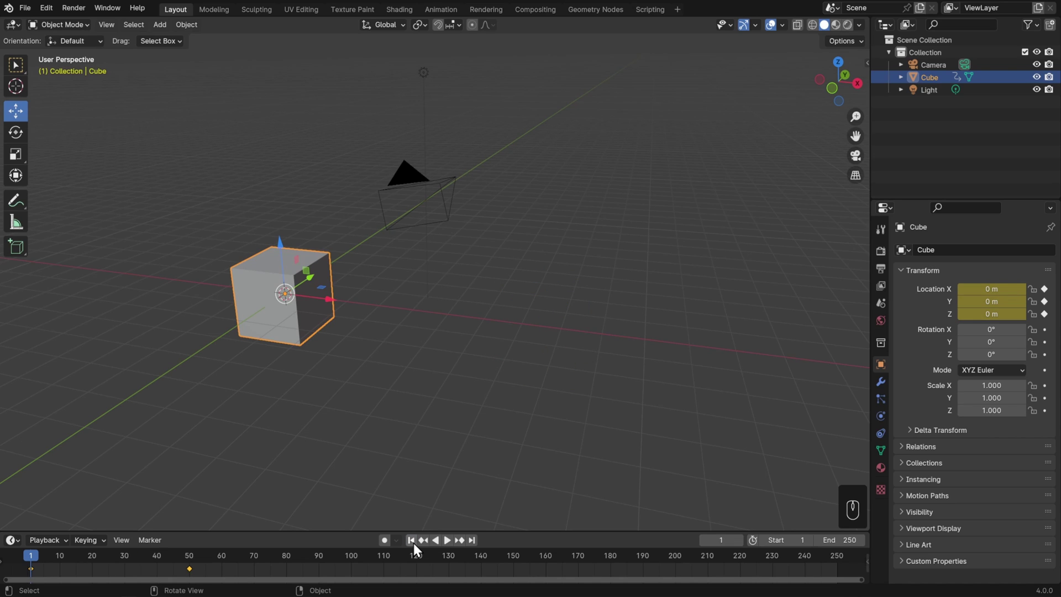
pyautogui.click(987, 314)
pyautogui.write('1')
pyautogui.press('Return')
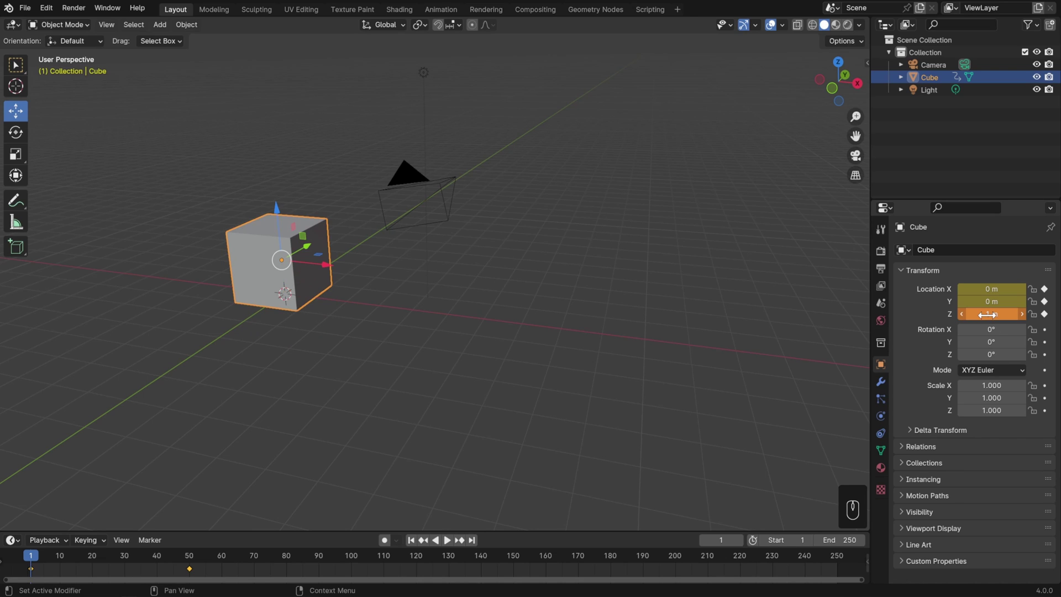
pyautogui.click(1044, 315)
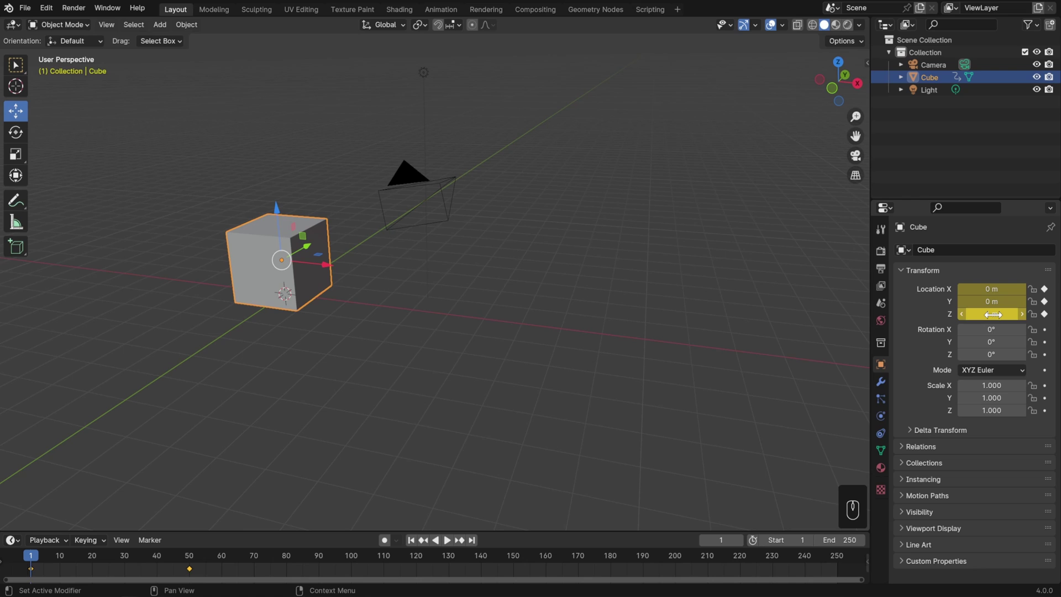
pyautogui.press('i')
pyautogui.press('i')
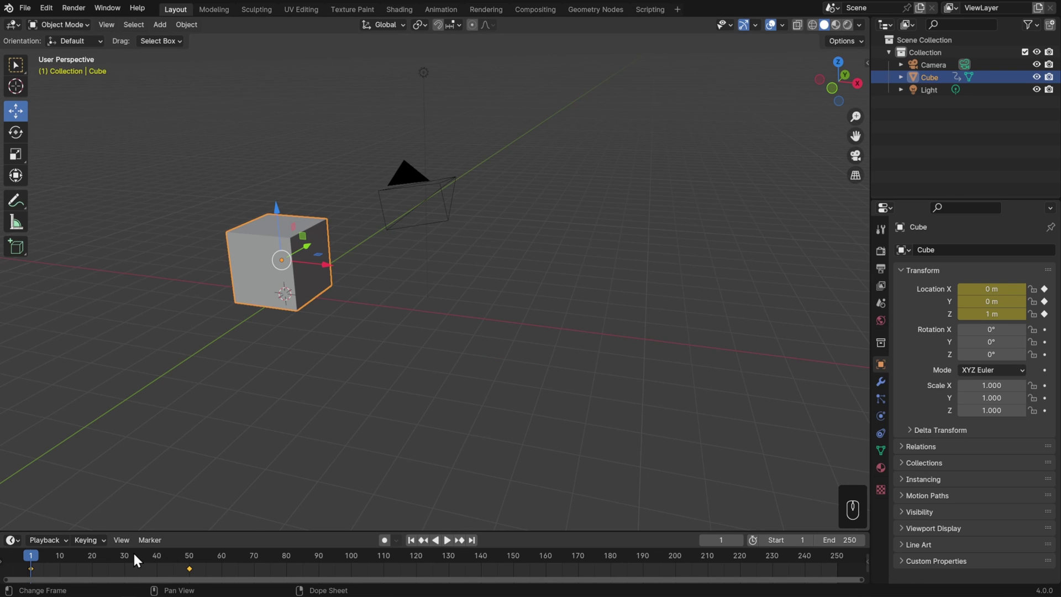
# At frame 50, set Location Z to 1 m, keyframe it, and scrub to preview
pyautogui.click(189, 558)
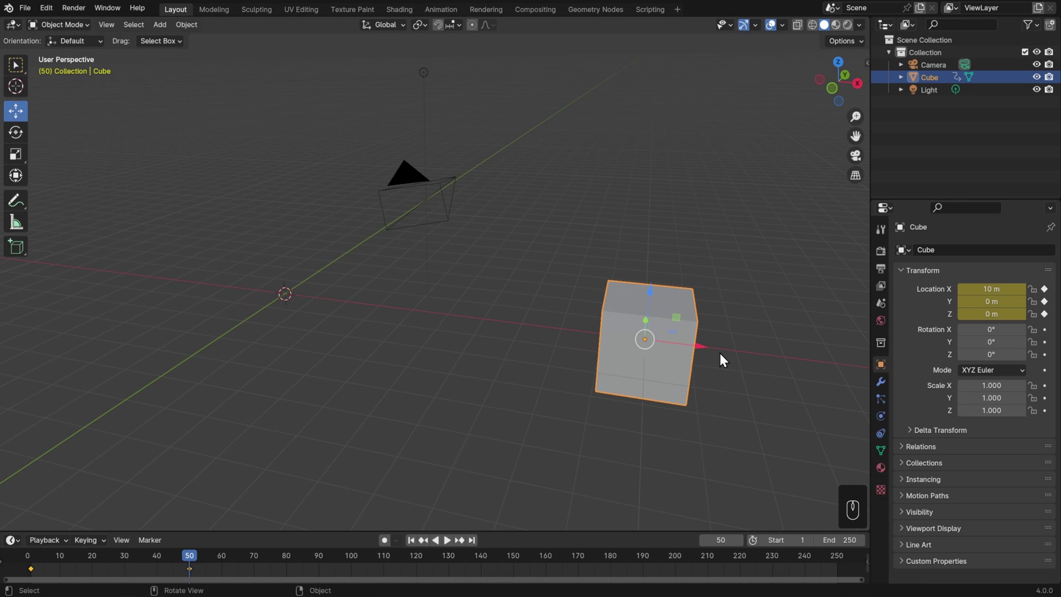
pyautogui.click(995, 313)
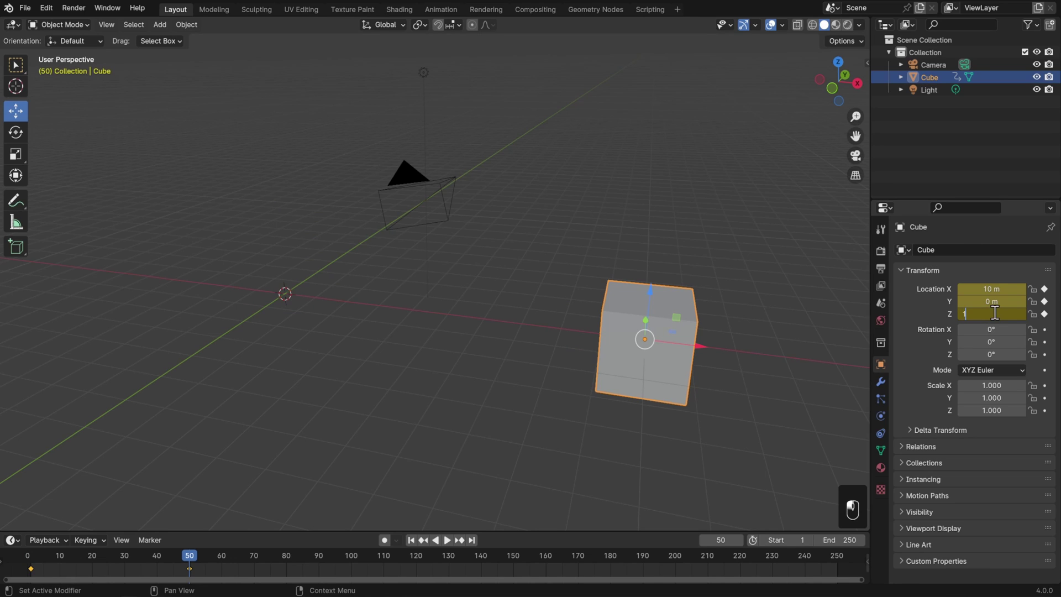
pyautogui.write('1')
pyautogui.press('Return')
pyautogui.press('i')
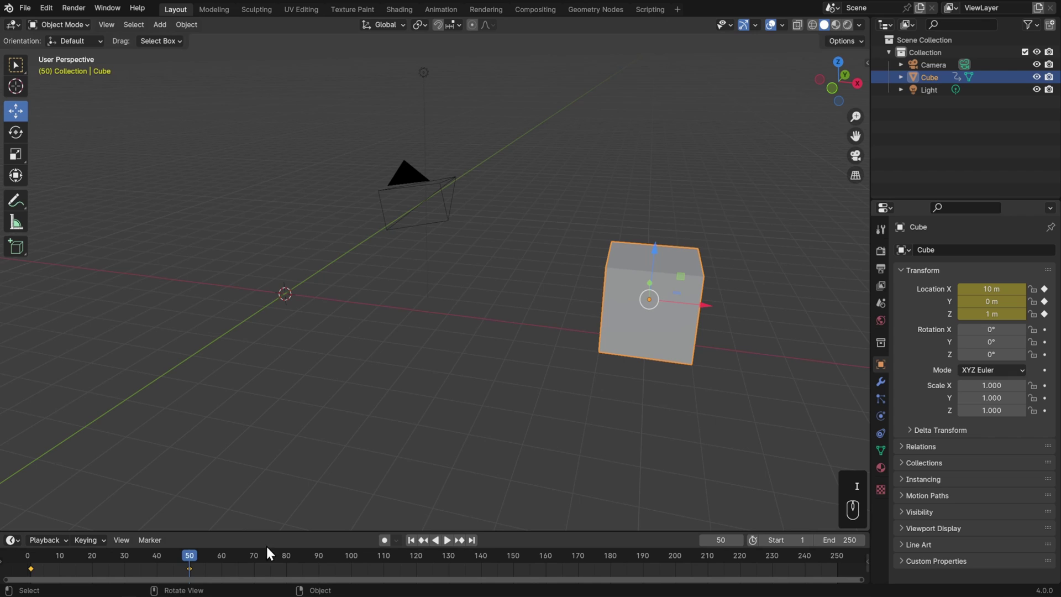
pyautogui.moveTo(184, 552); pyautogui.dragTo(122, 568)
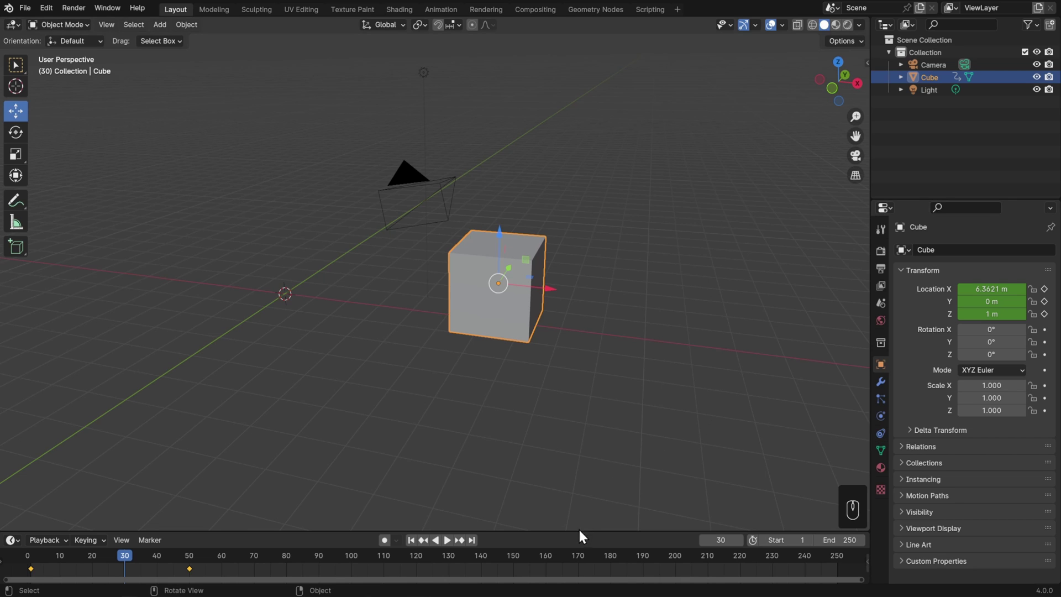
# Enlarge the timeline and expand the Summary, Cube, CubeAction and Object Transform channels
pyautogui.moveTo(576, 532); pyautogui.dragTo(577, 429)
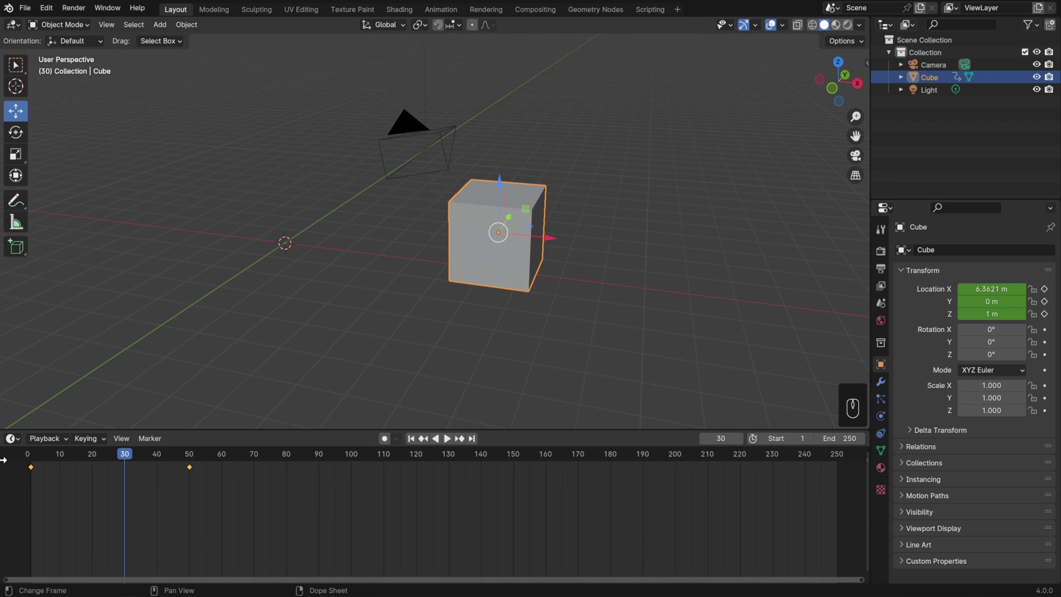
pyautogui.click(3, 458)
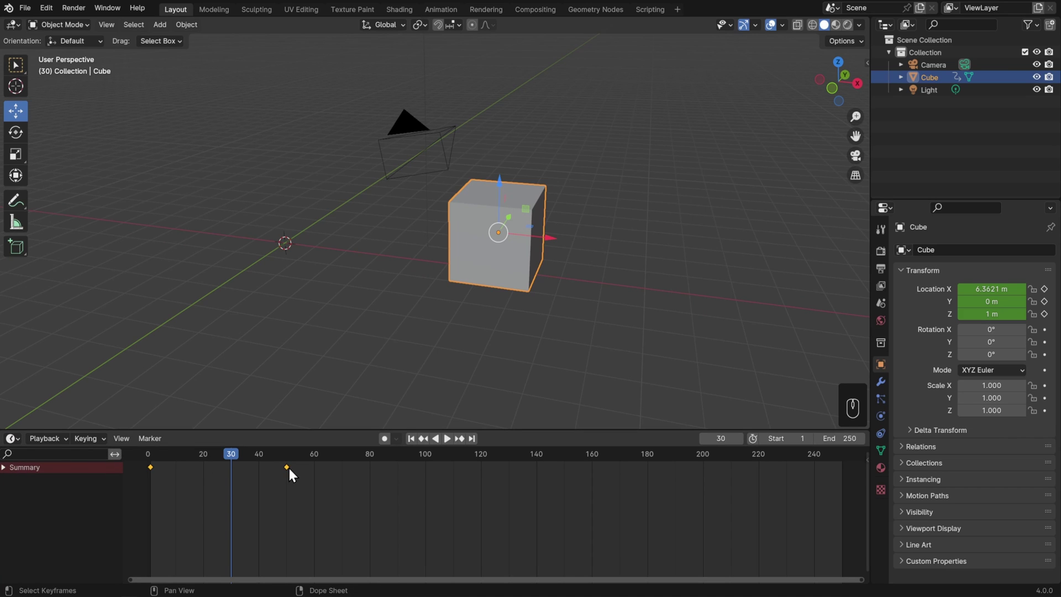
pyautogui.click(4, 468)
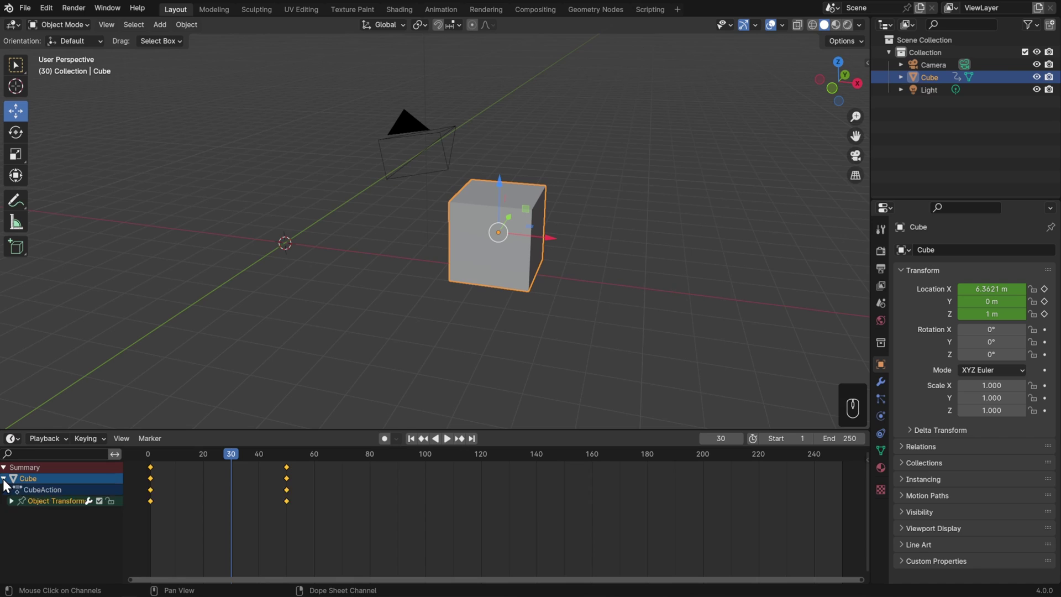
pyautogui.click(4, 478)
pyautogui.click(4, 479)
pyautogui.click(8, 490)
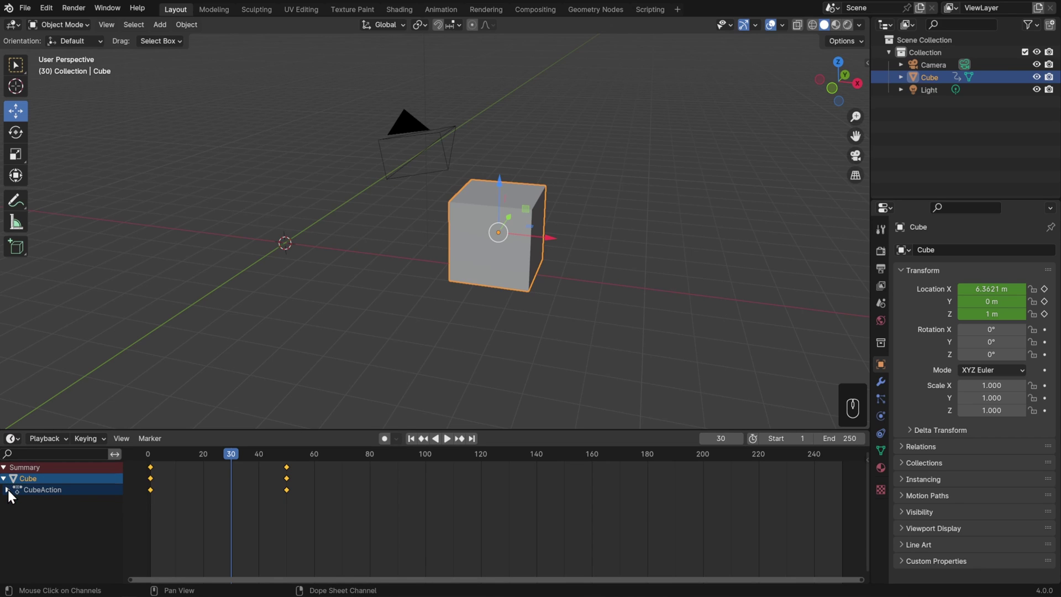
pyautogui.click(8, 490)
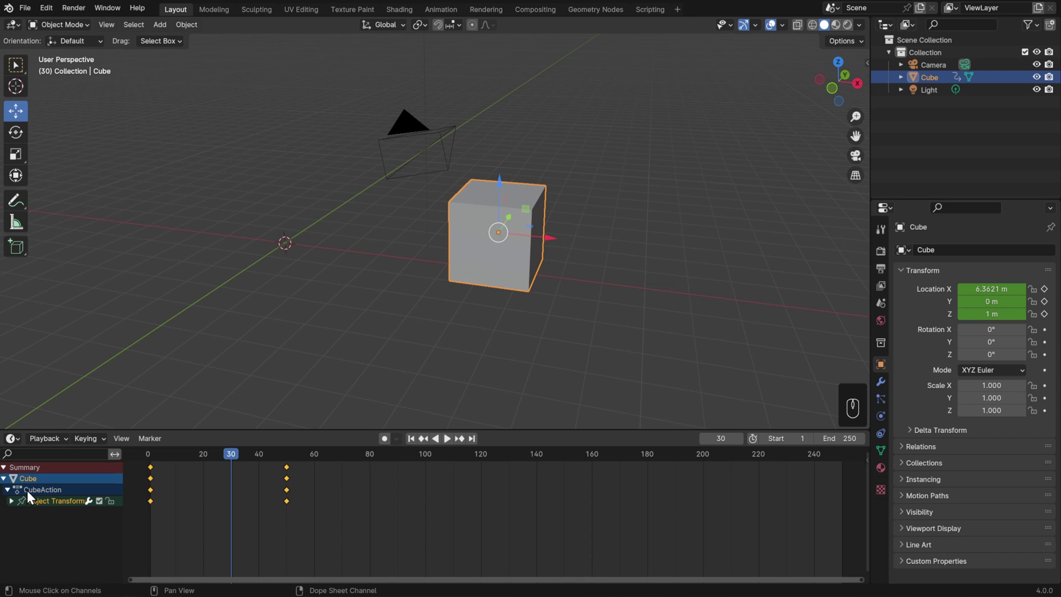
pyautogui.click(11, 499)
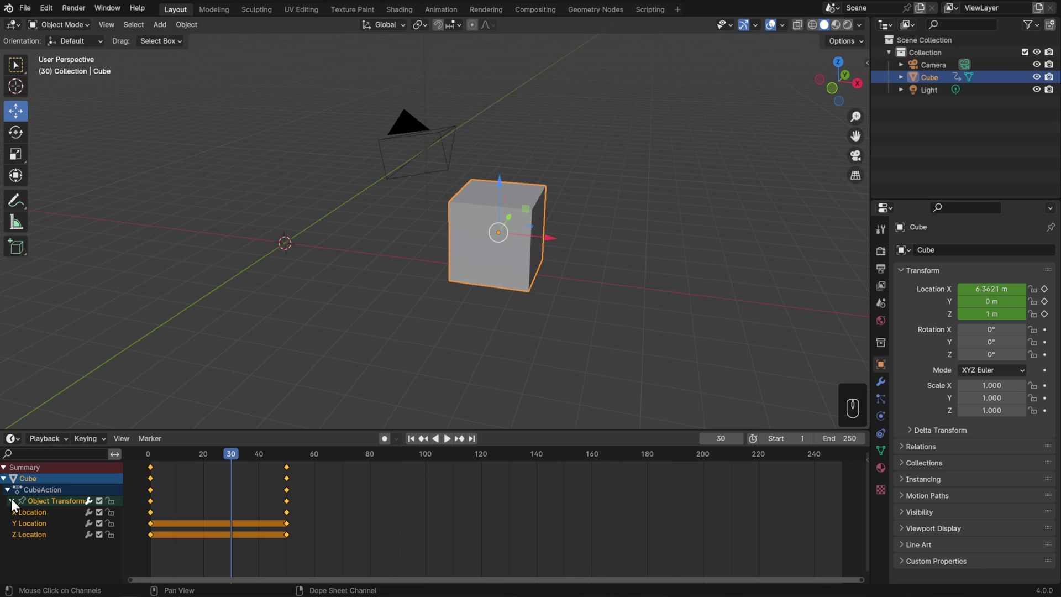
# Select the X, Y and Z Location keyframe rows
pyautogui.click(150, 512)
pyautogui.click(150, 522)
pyautogui.click(150, 534)
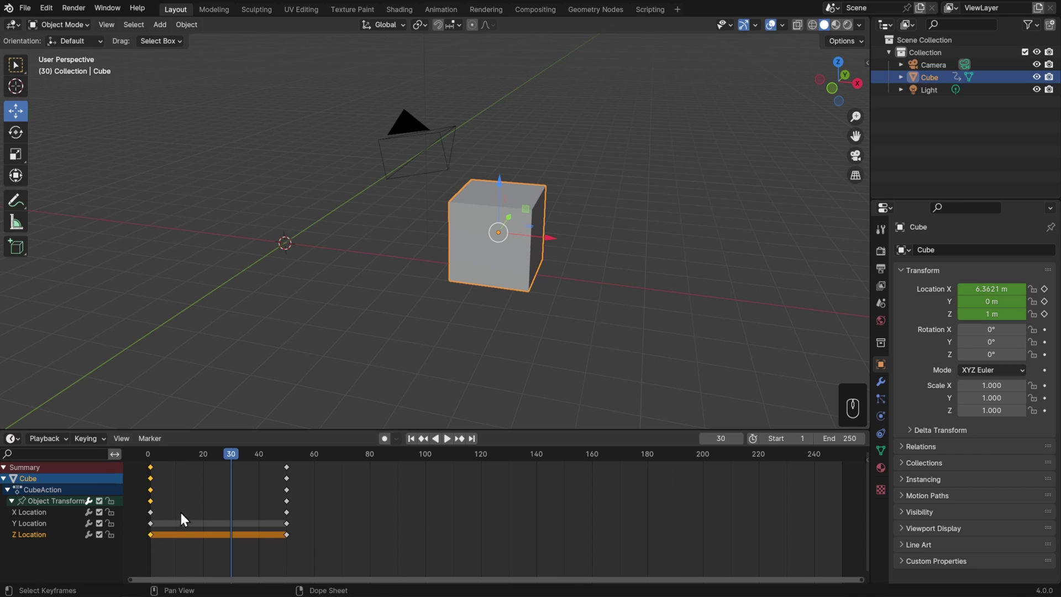
# Scrub the animation and test moving the cube along Y
pyautogui.moveTo(193, 454); pyautogui.dragTo(289, 460)
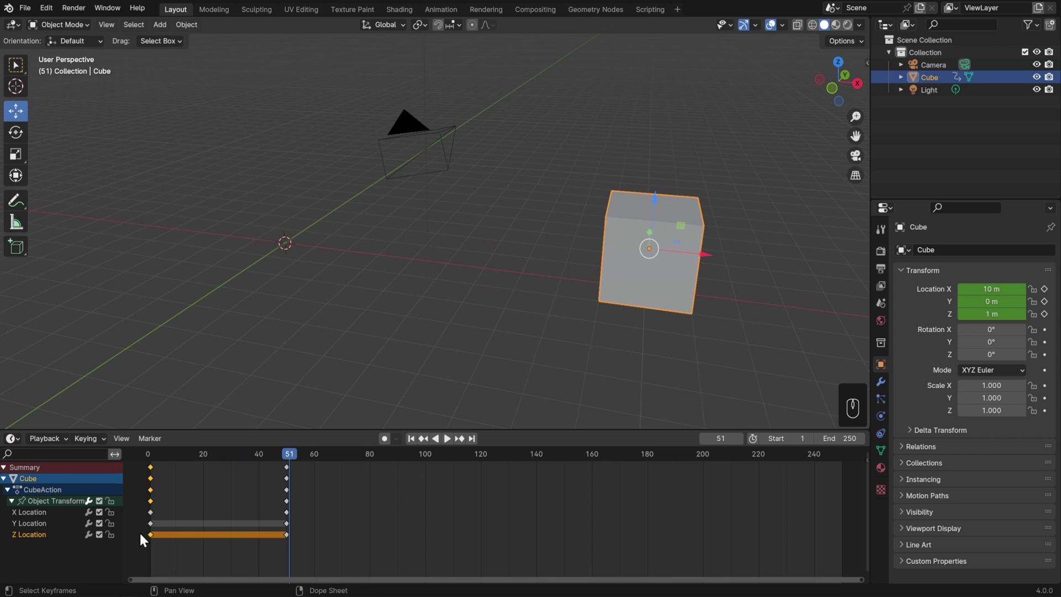
pyautogui.moveTo(651, 281); pyautogui.dragTo(621, 284, button='middle')
pyautogui.moveTo(582, 291); pyautogui.dragTo(727, 213)
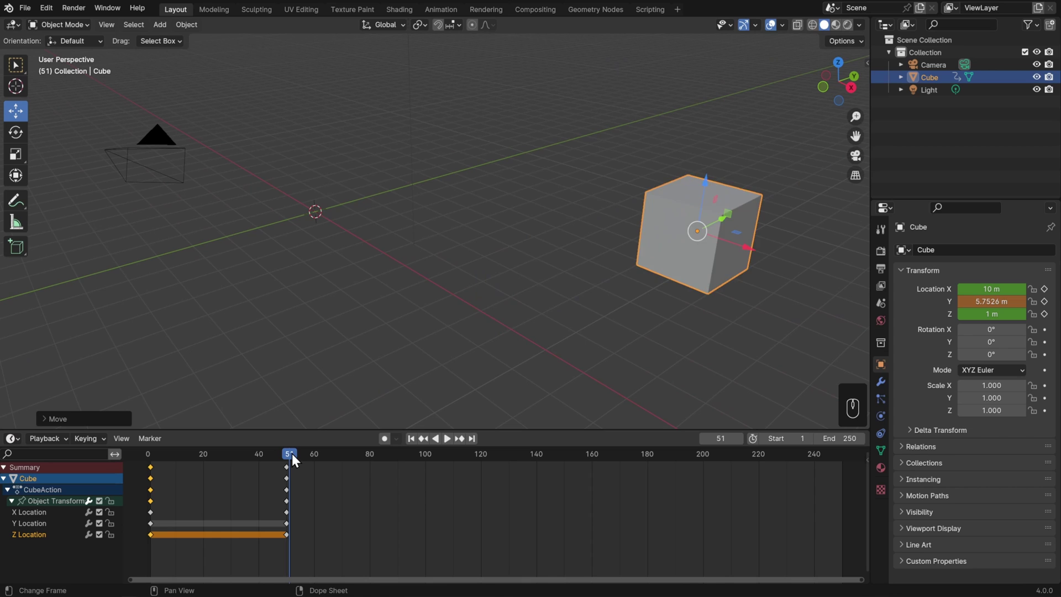
pyautogui.moveTo(291, 453); pyautogui.dragTo(226, 472)
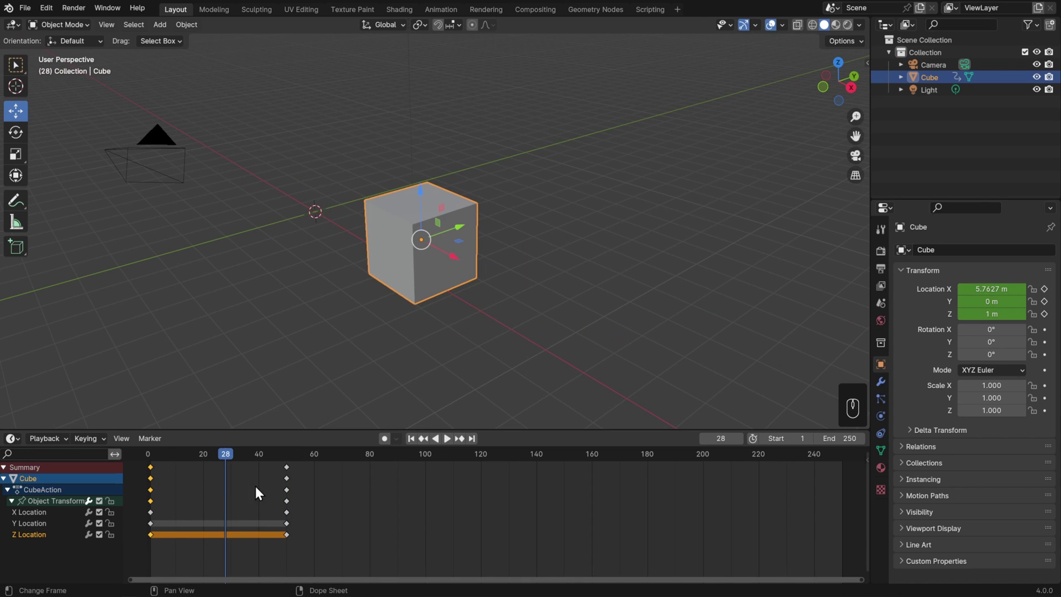
# Delete the Y Location channel, then move the cube along Y to about 2.77 m
pyautogui.click(287, 522)
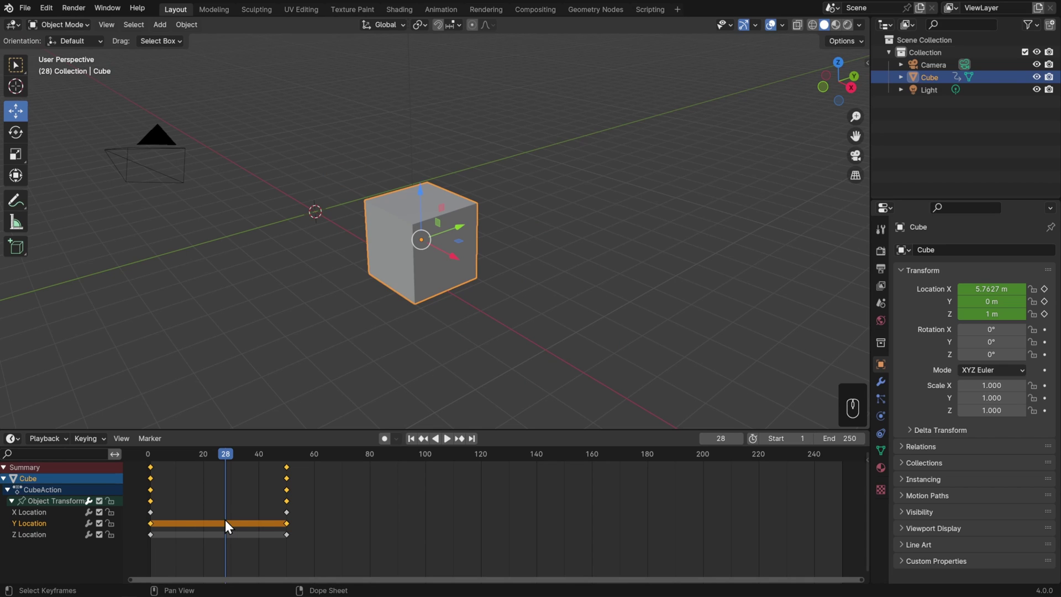
pyautogui.press('Delete')
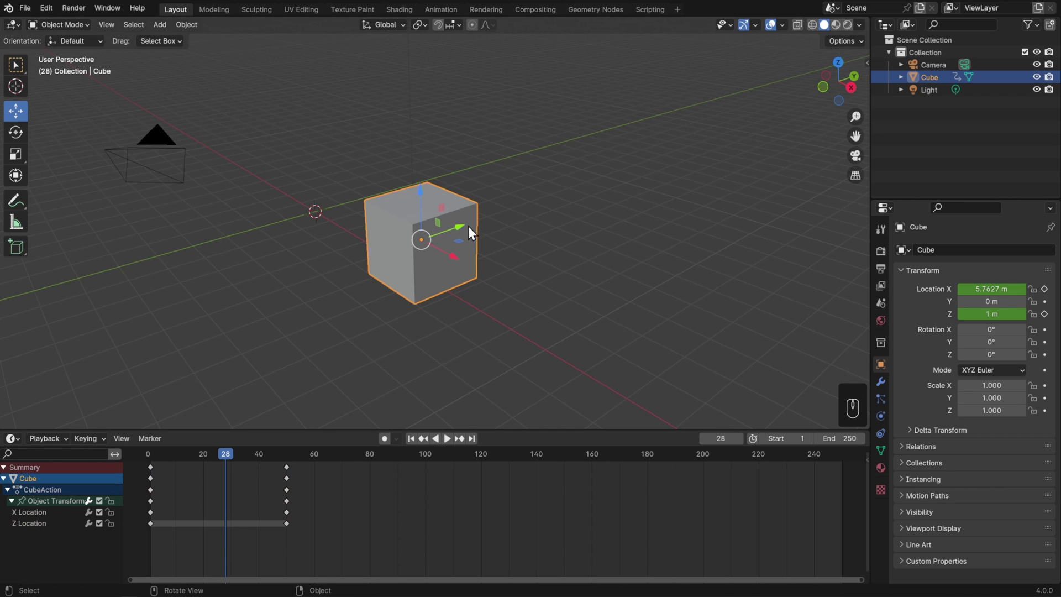
pyautogui.moveTo(467, 227); pyautogui.dragTo(298, 307)
pyautogui.moveTo(189, 452)
pyautogui.mouseDown()
pyautogui.moveTo(220, 456)
pyautogui.moveTo(182, 457)
pyautogui.mouseUp()
pyautogui.moveTo(229, 208); pyautogui.dragTo(469, 168)
pyautogui.moveTo(188, 452); pyautogui.dragTo(160, 463)
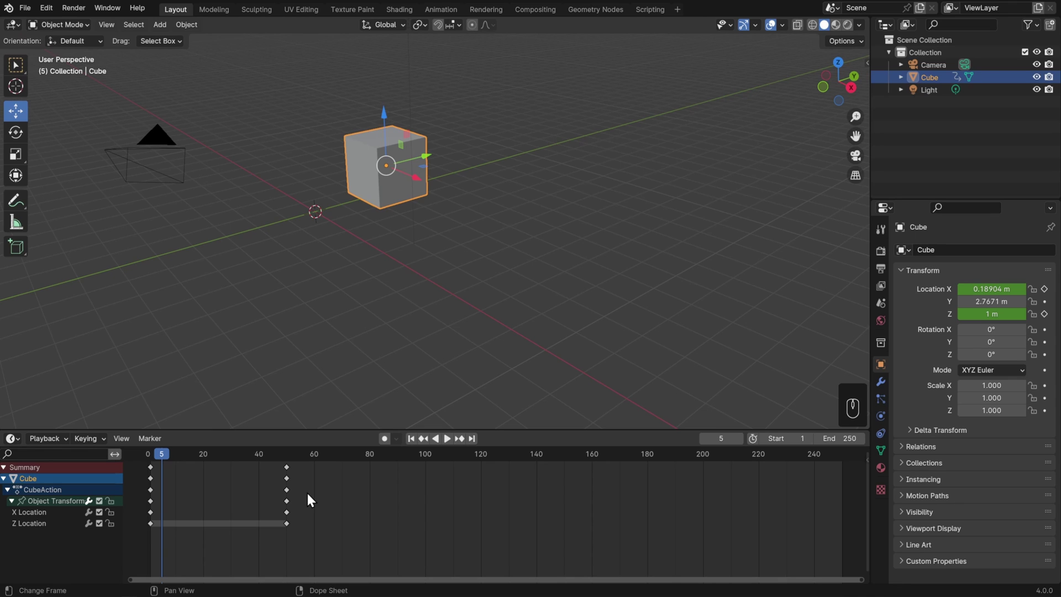
# Switch the bottom area to the Graph Editor, toggling to the Dope Sheet and back with Ctrl+Tab
pyautogui.click(12, 438)
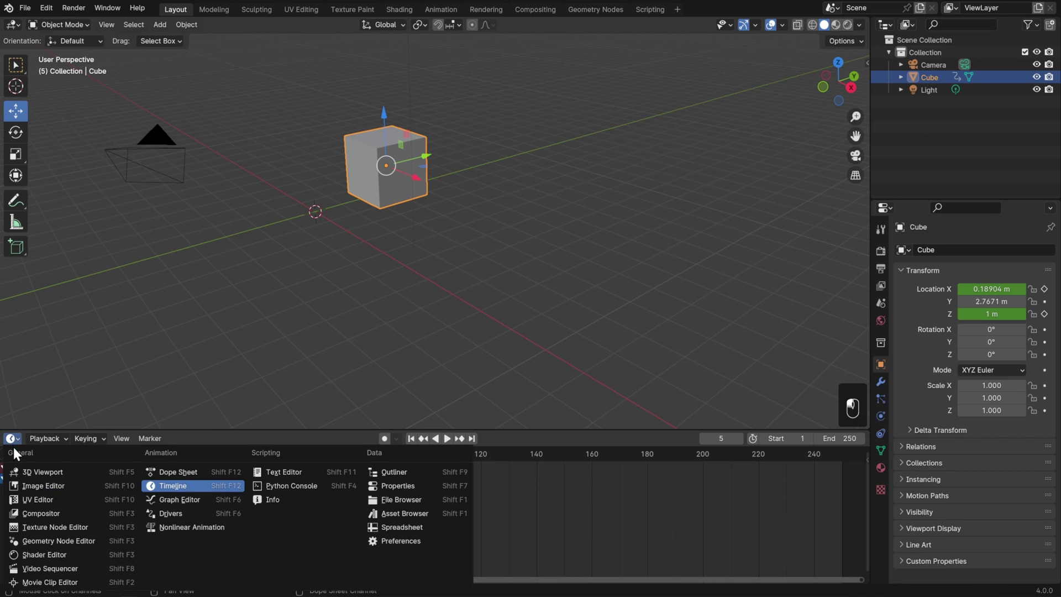
pyautogui.click(210, 499)
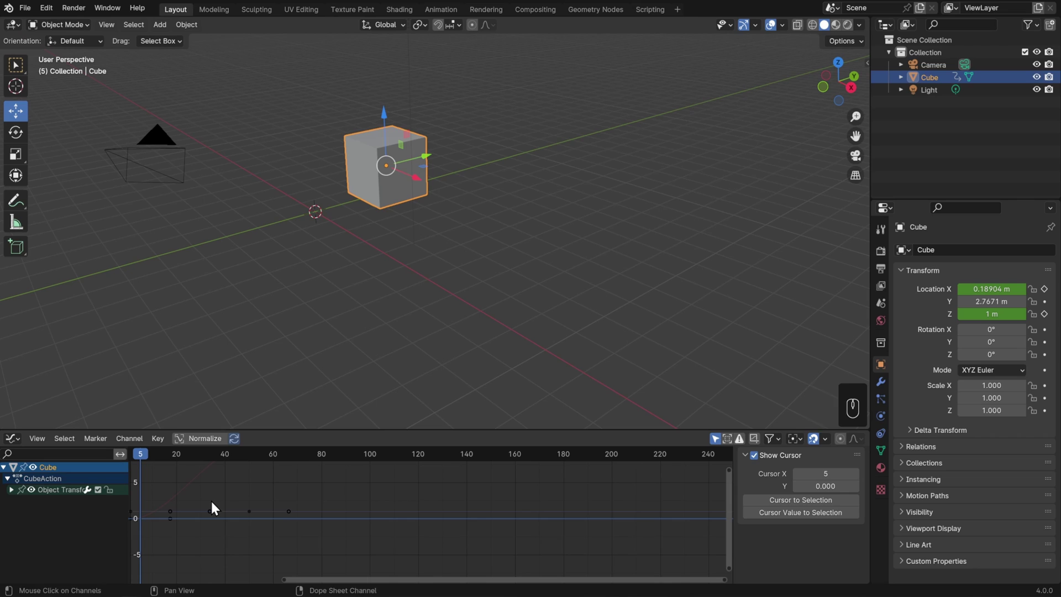
pyautogui.hotkey('ctrl', 'Tab')
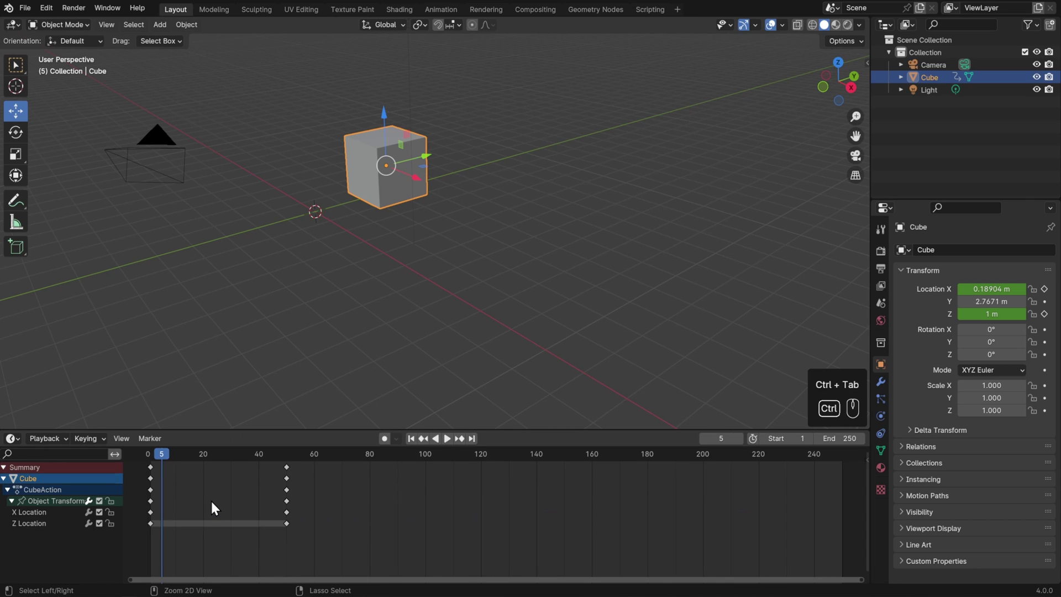
pyautogui.hotkey('ctrl', 'Tab')
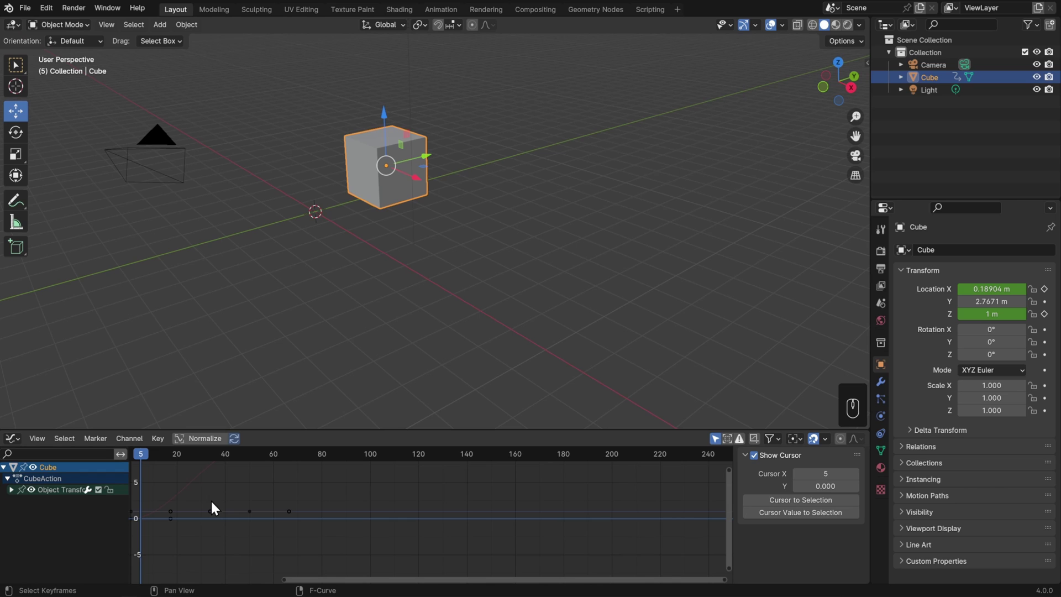
pyautogui.moveTo(300, 429); pyautogui.dragTo(300, 426)
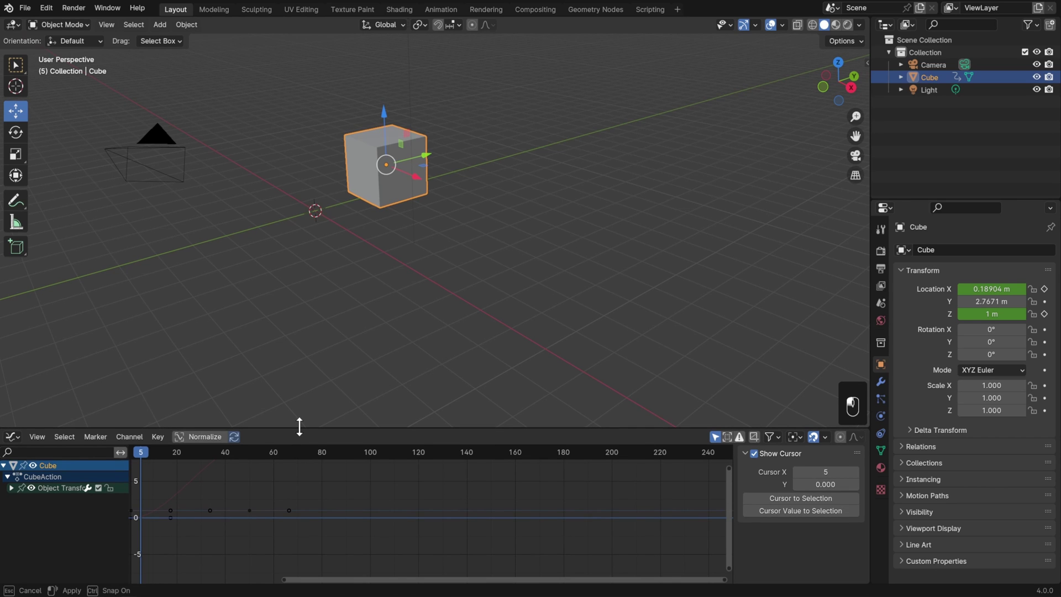
# Make the Graph Editor taller, widen the channel list, and select the Z Location curve
pyautogui.moveTo(300, 426); pyautogui.dragTo(308, 374)
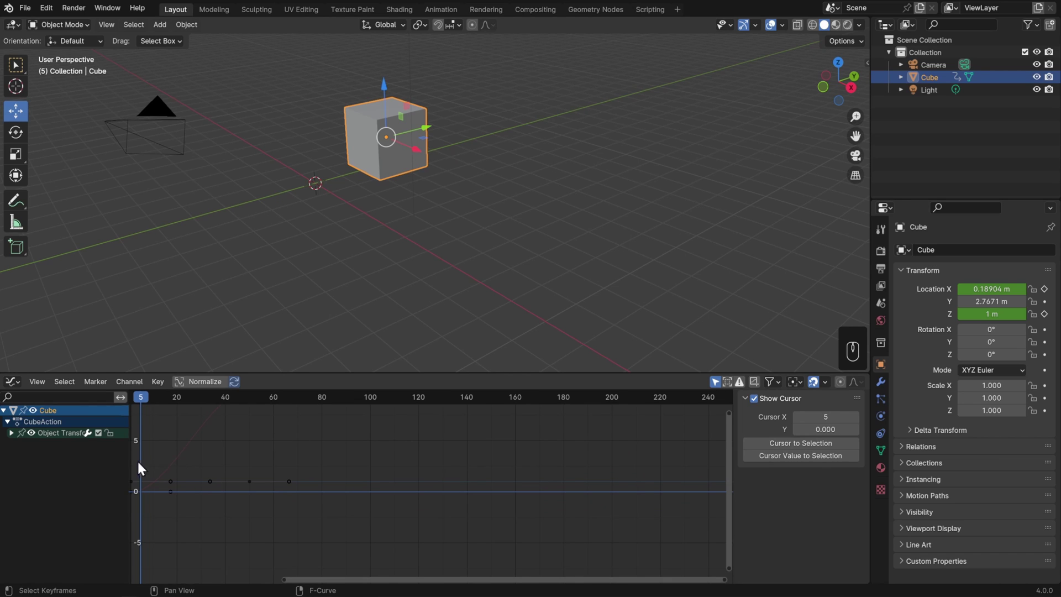
pyautogui.moveTo(130, 462); pyautogui.dragTo(165, 462)
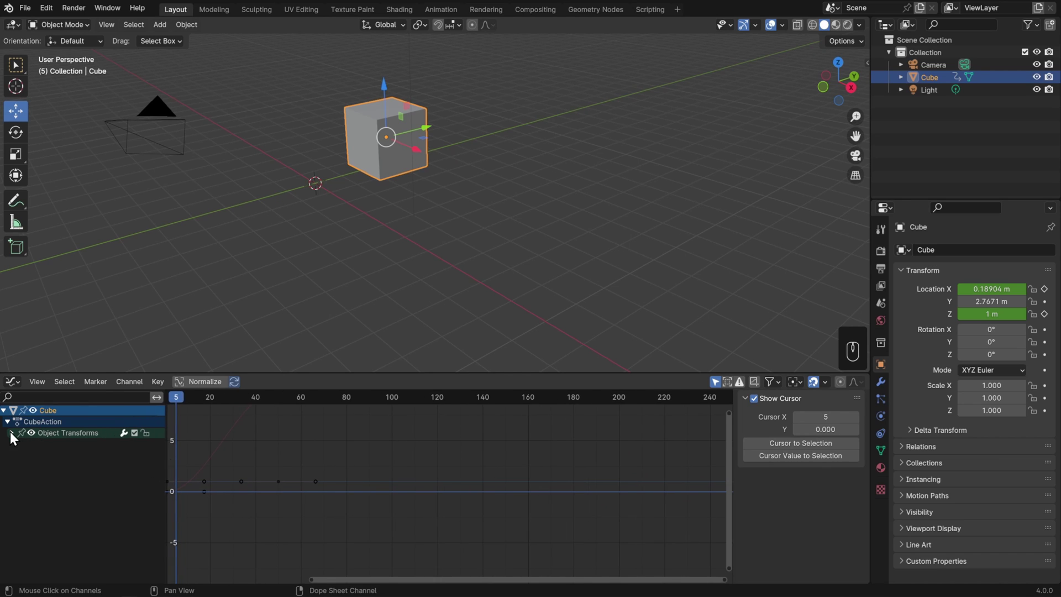
pyautogui.click(11, 433)
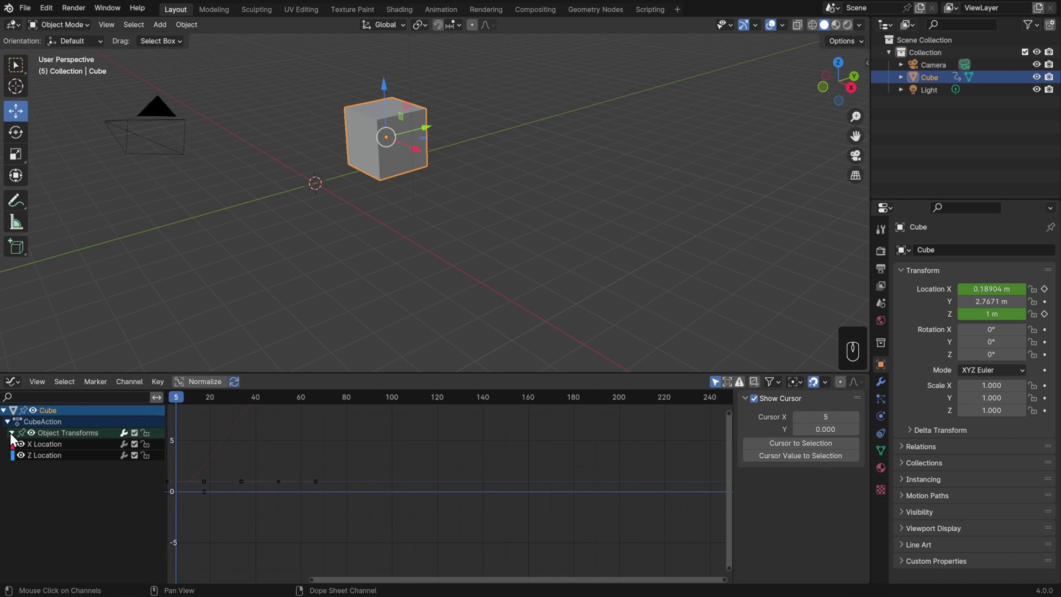
pyautogui.click(48, 455)
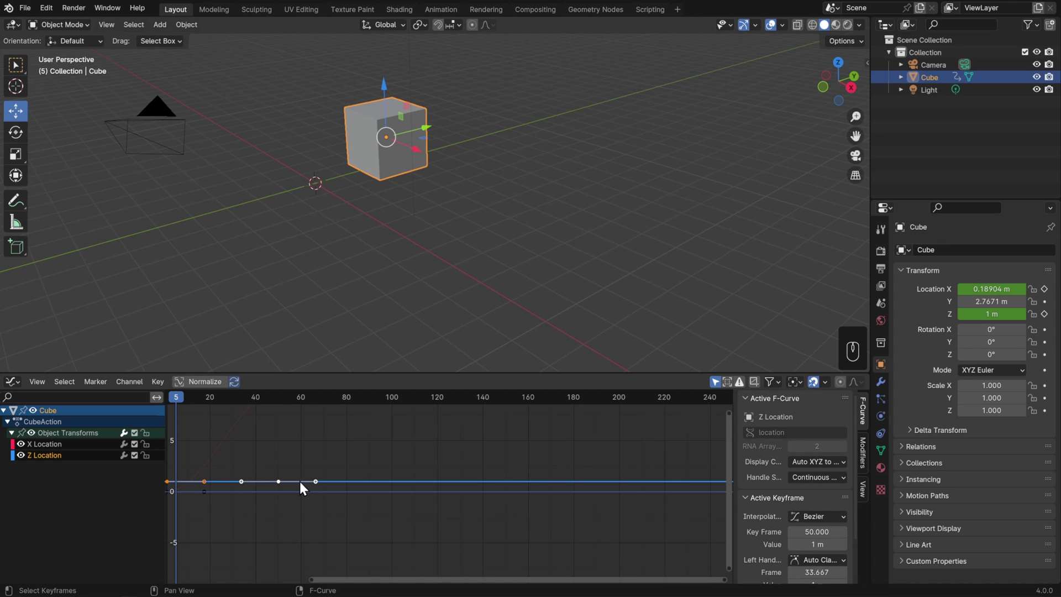
pyautogui.moveTo(300, 482); pyautogui.dragTo(405, 476, button='middle')
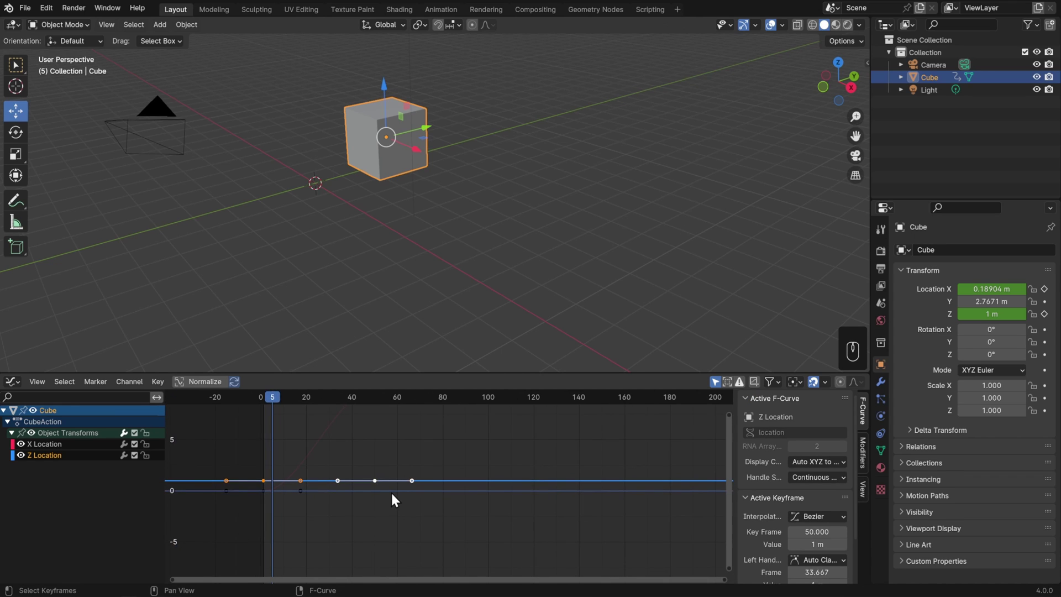
# Frame the selected keys with Numpad . and View > Frame Selected, then pick the X Location curve
pyautogui.press('KP_Decimal')
pyautogui.click(37, 382)
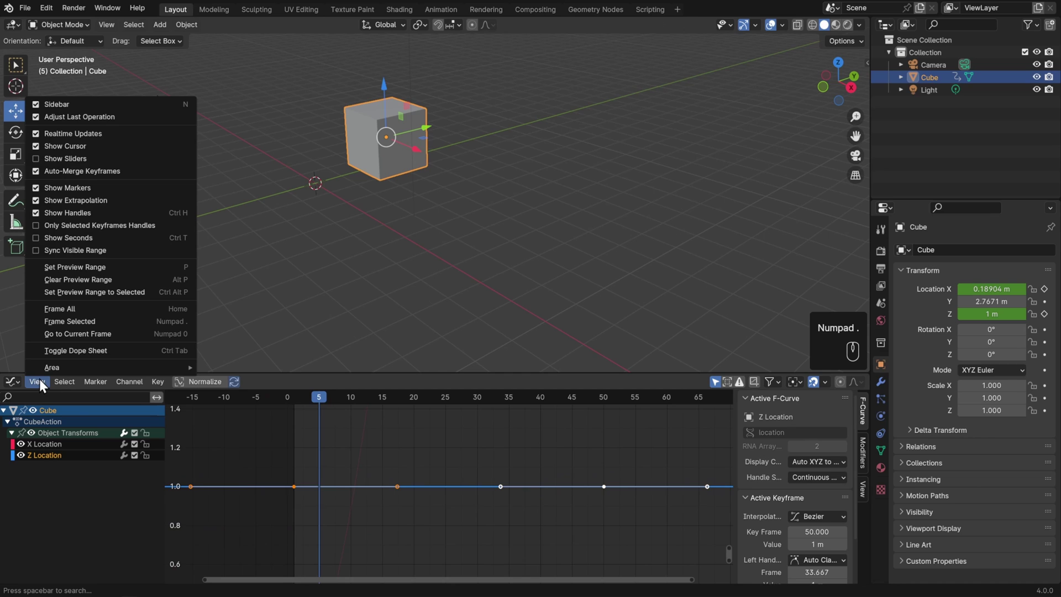
pyautogui.click(93, 322)
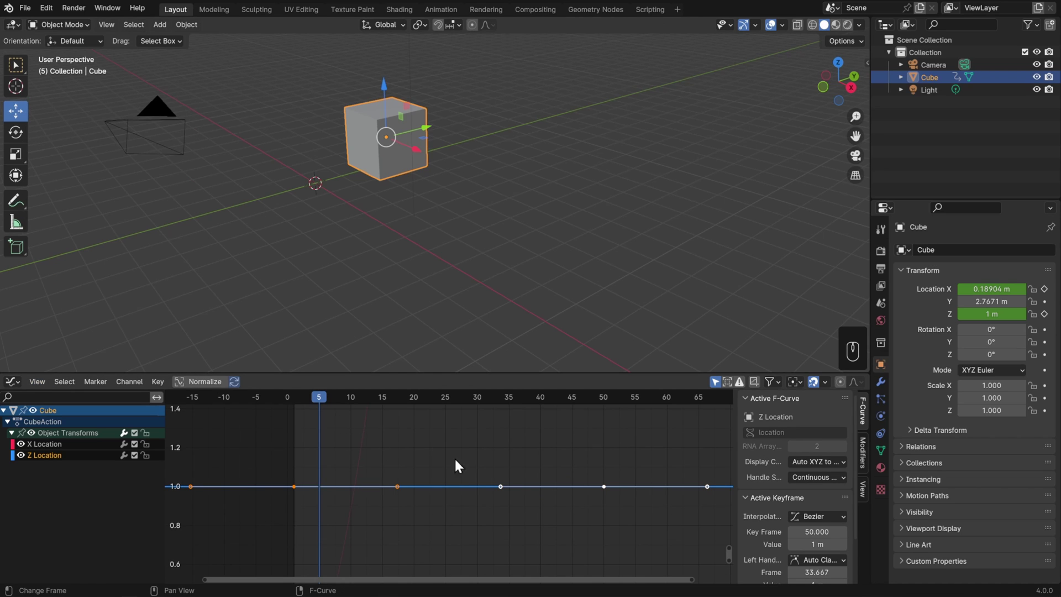
pyautogui.moveTo(322, 397); pyautogui.dragTo(396, 436)
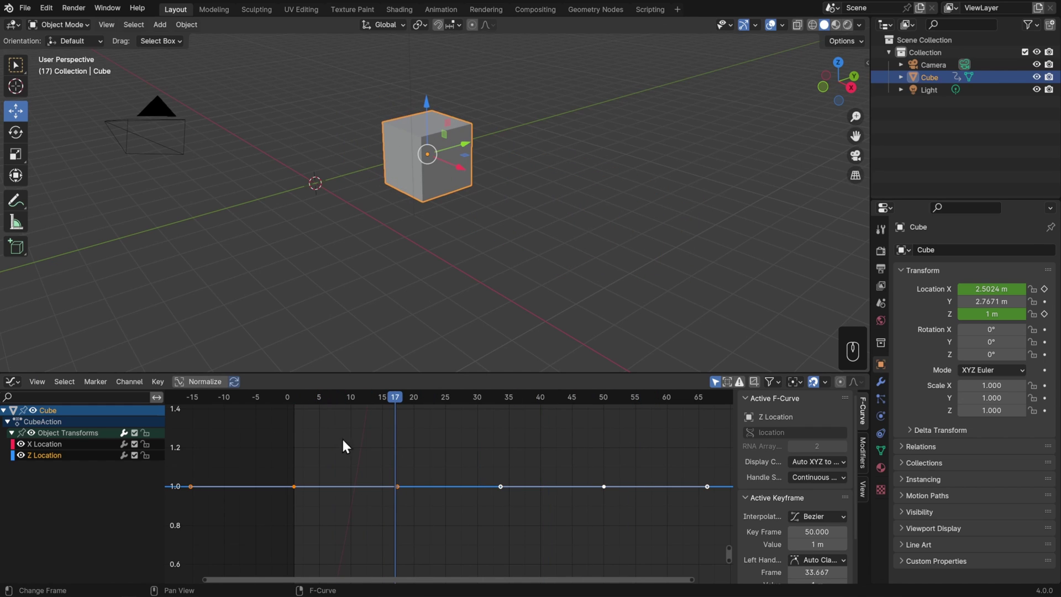
pyautogui.click(55, 445)
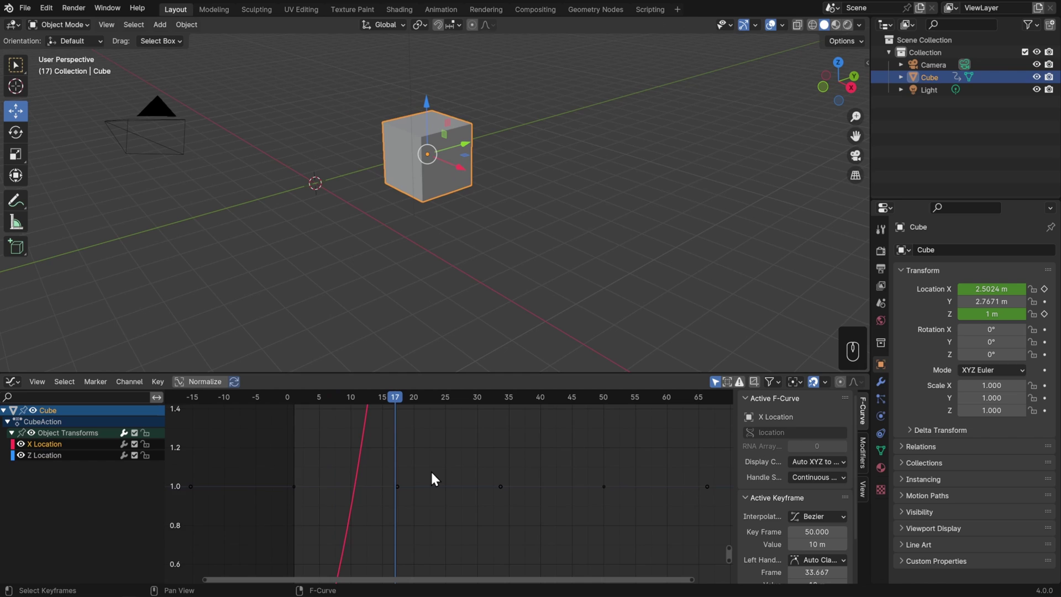
# Frame the X Location curve and select its frame-1 (0 m) and frame-50 (10 m) keys, ending at frame 30
pyautogui.press('KP_Decimal')
pyautogui.moveTo(395, 400); pyautogui.dragTo(296, 409)
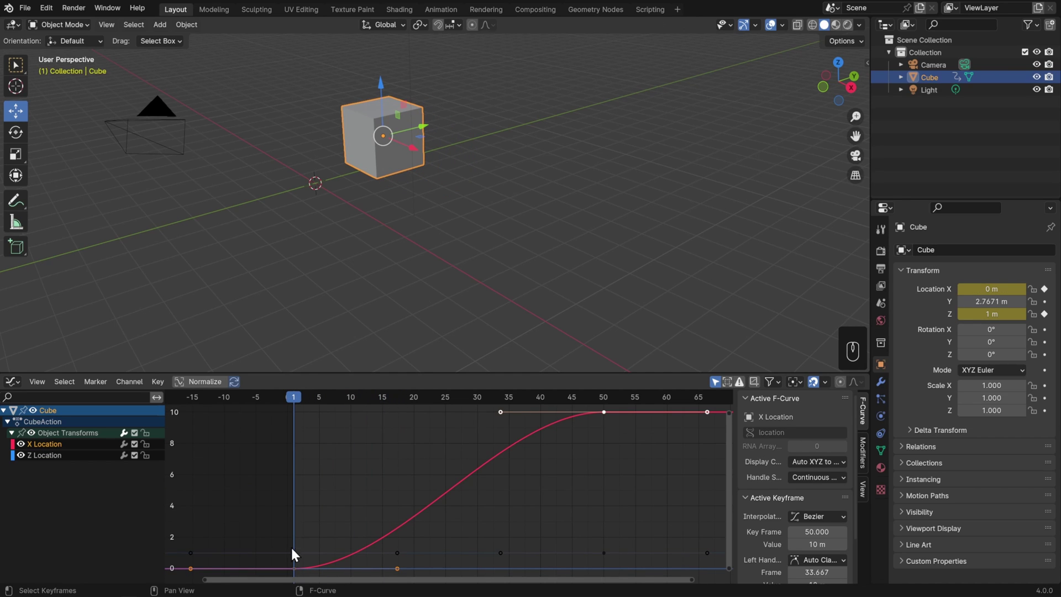
pyautogui.click(292, 568)
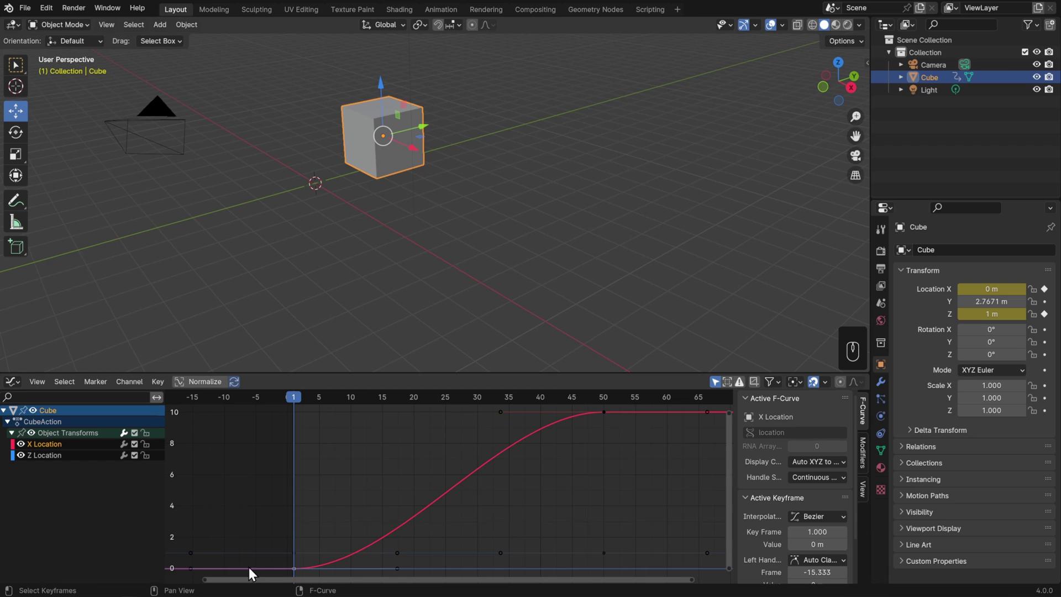
pyautogui.moveTo(298, 397); pyautogui.dragTo(602, 415)
pyautogui.click(603, 412)
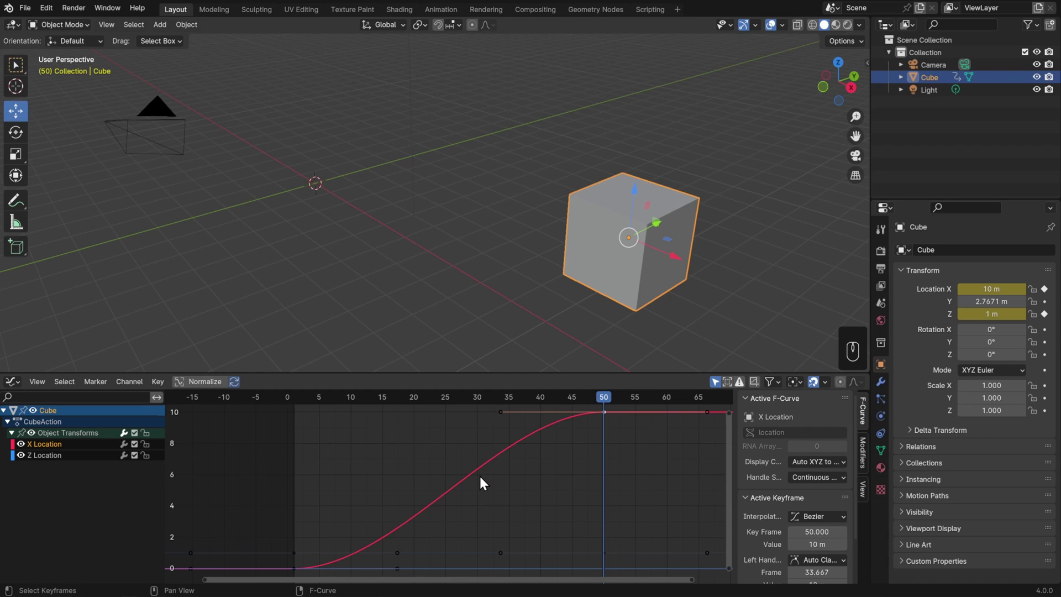
pyautogui.moveTo(512, 396); pyautogui.dragTo(477, 398)
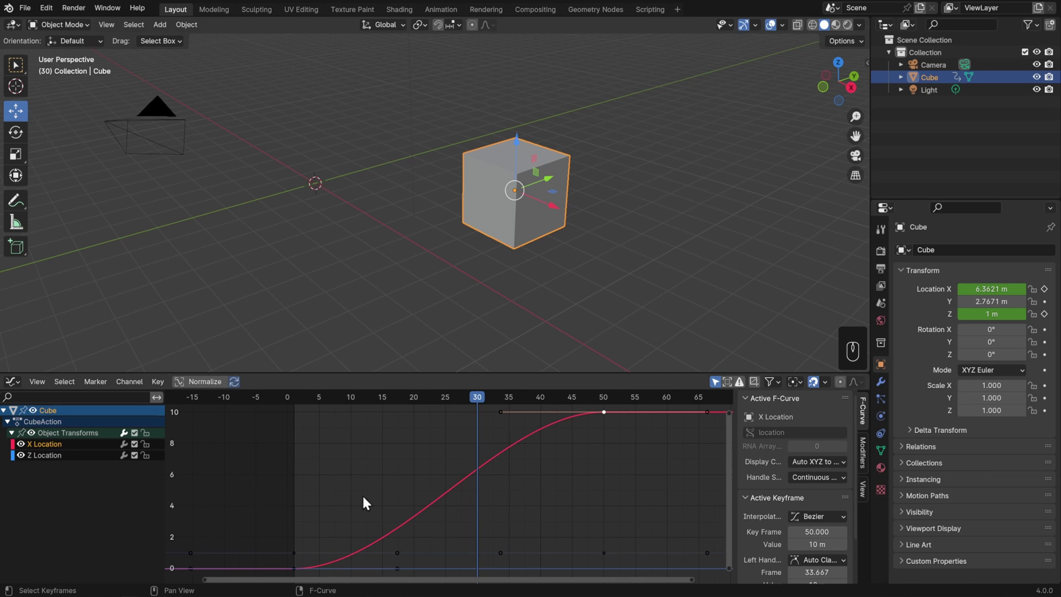
# Scale the handles of the frame-1 and frame-50 keys for stronger ease-in and ease-out
pyautogui.click(293, 569)
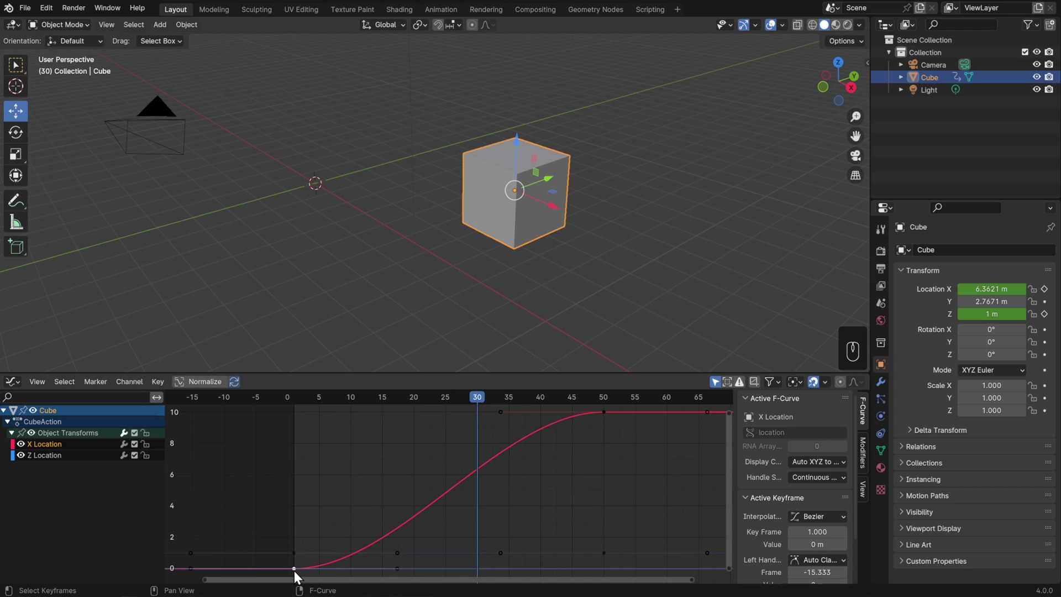
pyautogui.press('s')
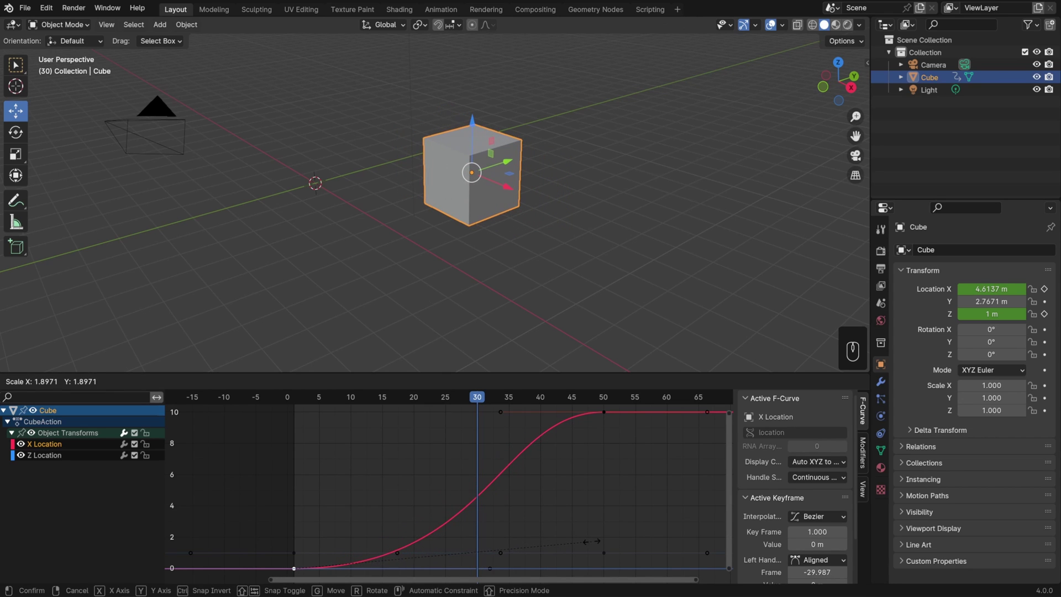
pyautogui.click(593, 547)
pyautogui.click(604, 412)
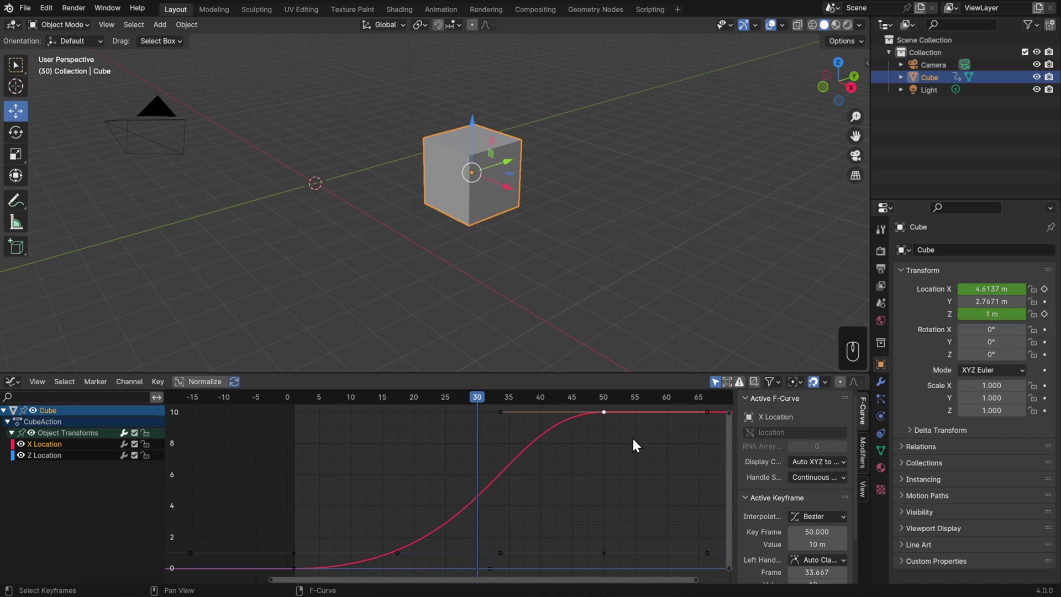
pyautogui.press('s')
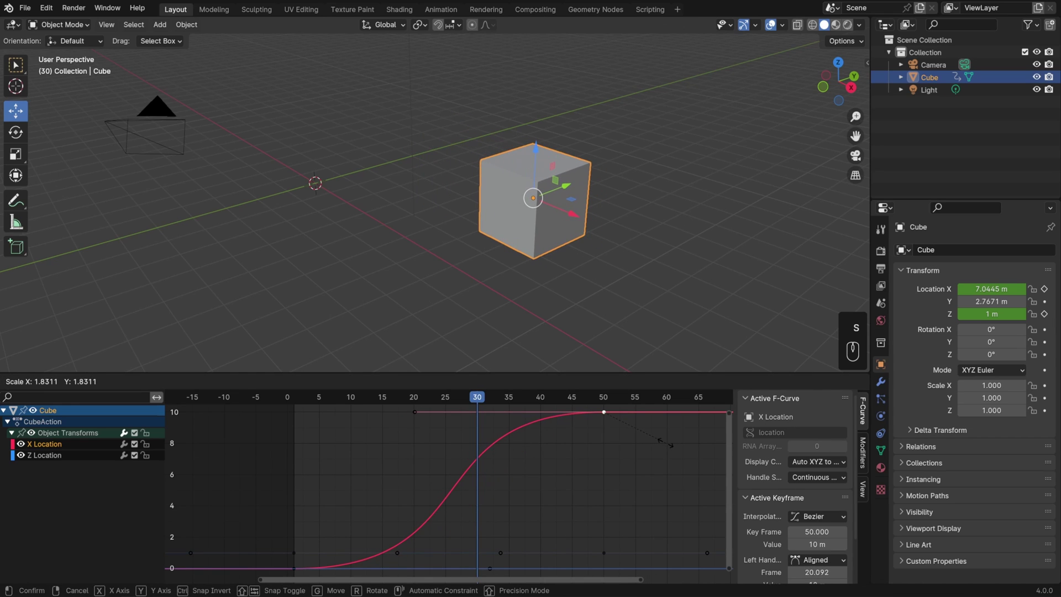
pyautogui.click(666, 446)
# Scrub and play the animation to preview the new easing
pyautogui.moveTo(345, 405); pyautogui.dragTo(296, 406)
pyautogui.press('space')
pyautogui.press('space')
pyautogui.press('space')
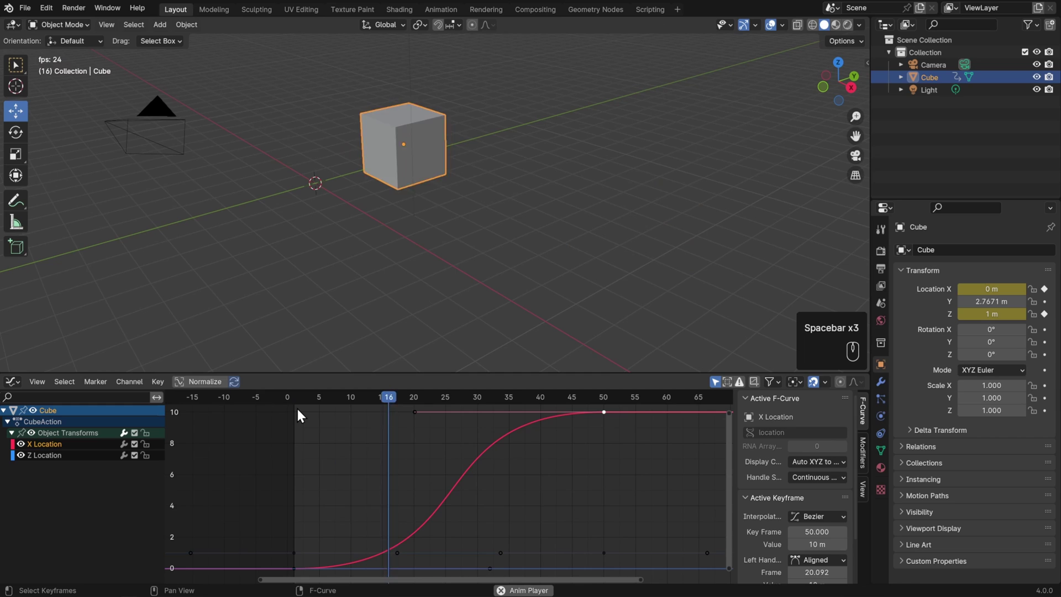
pyautogui.press('space')
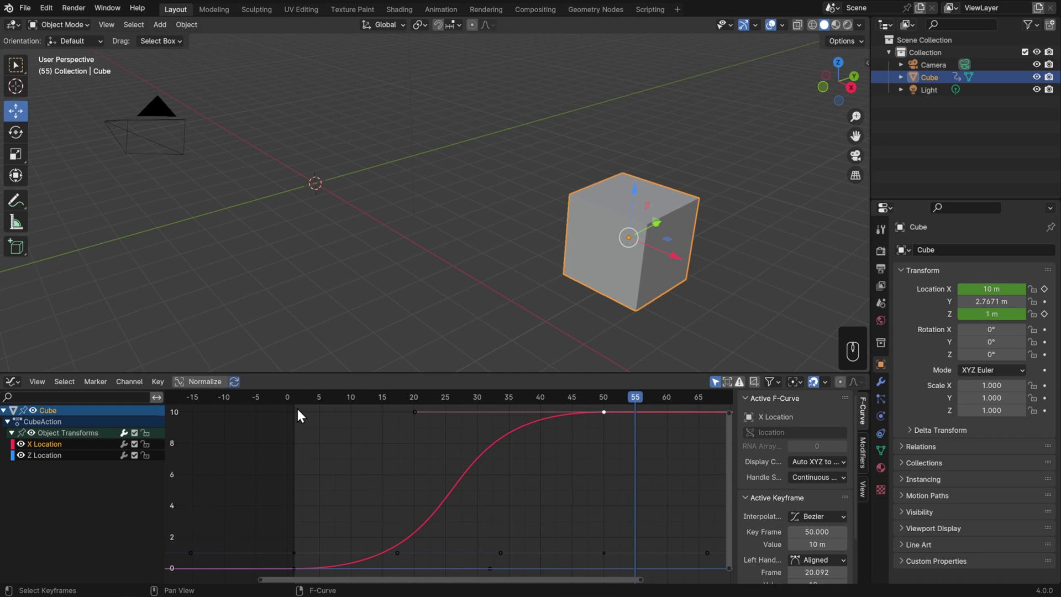
# Switch the lower area to the Timeline and return to frame 1
pyautogui.click(12, 381)
pyautogui.click(175, 430)
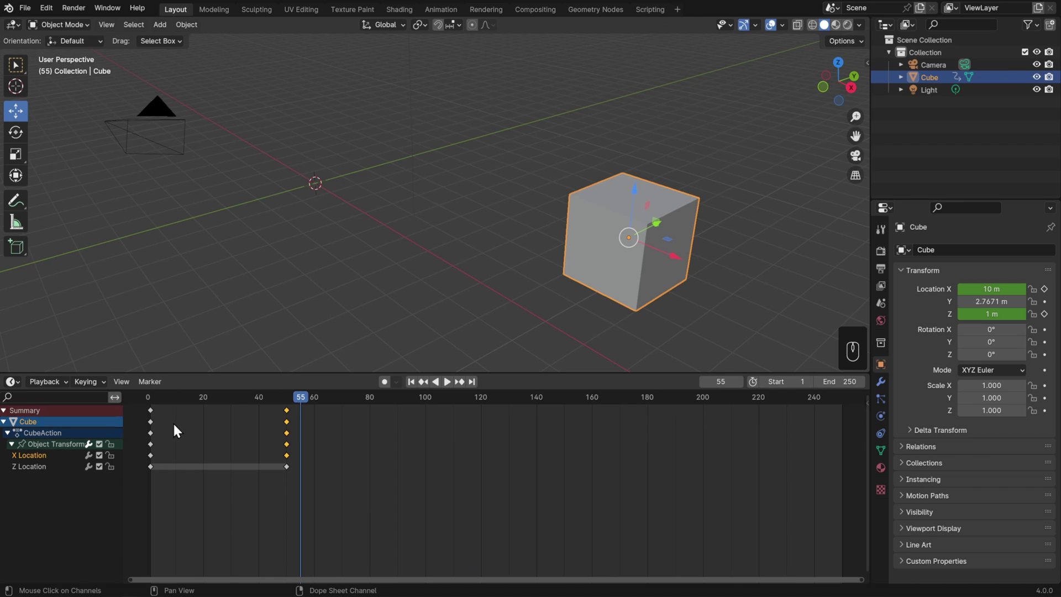
pyautogui.hotkey('shift', 'Left')
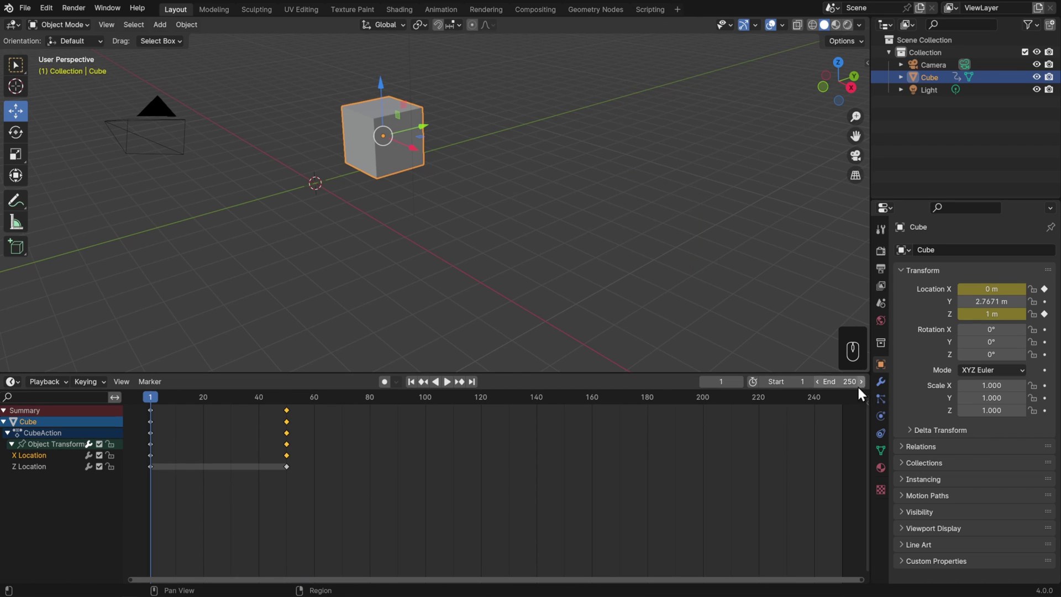
# Set the end frame to 60 and play the animation to check the new range
pyautogui.click(837, 382)
pyautogui.write('60')
pyautogui.press('Return')
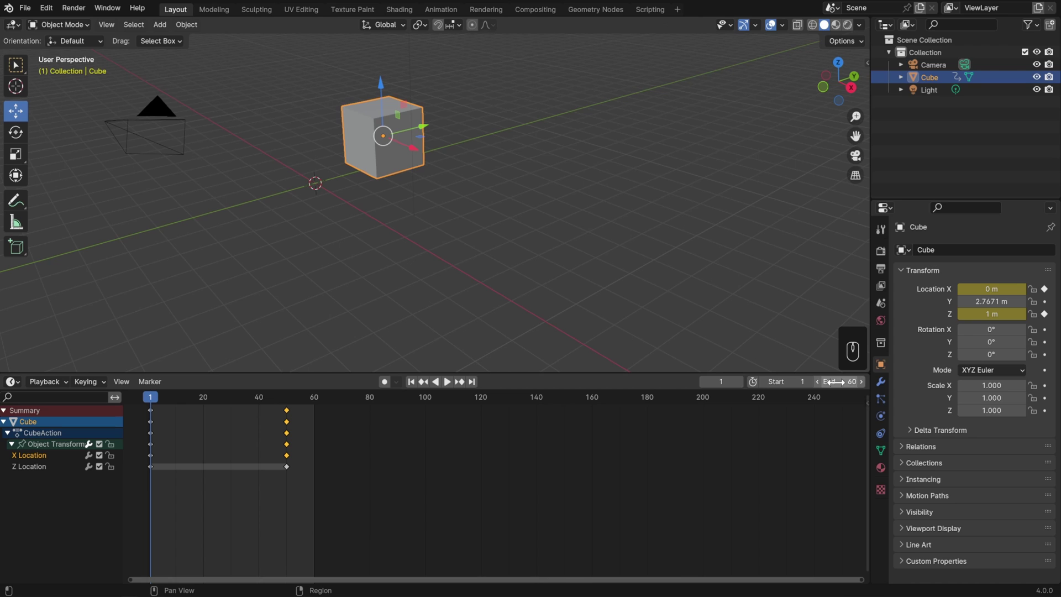
pyautogui.press('space')
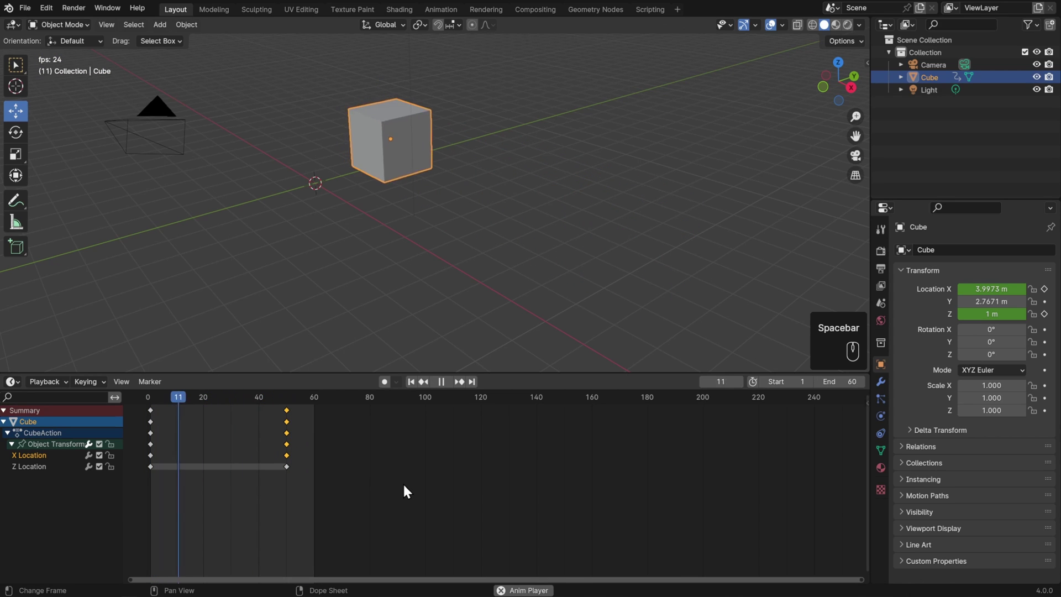
pyautogui.press('space')
pyautogui.moveTo(310, 236); pyautogui.dragTo(406, 236, button='middle')
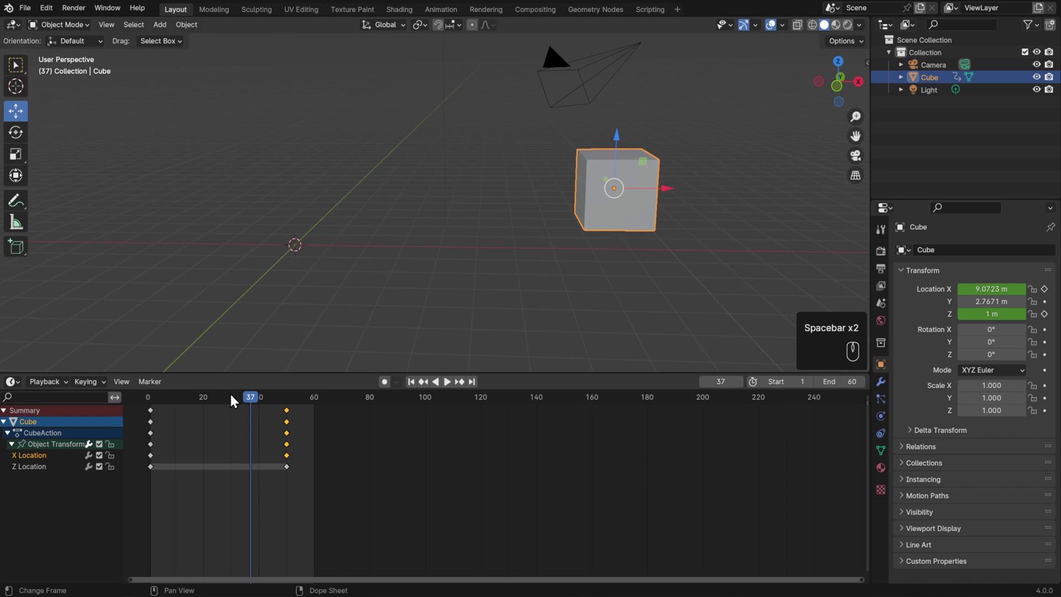
# Pull the cube backward along X at frame 10, then undo a stray move made during playback
pyautogui.moveTo(232, 393); pyautogui.dragTo(174, 405)
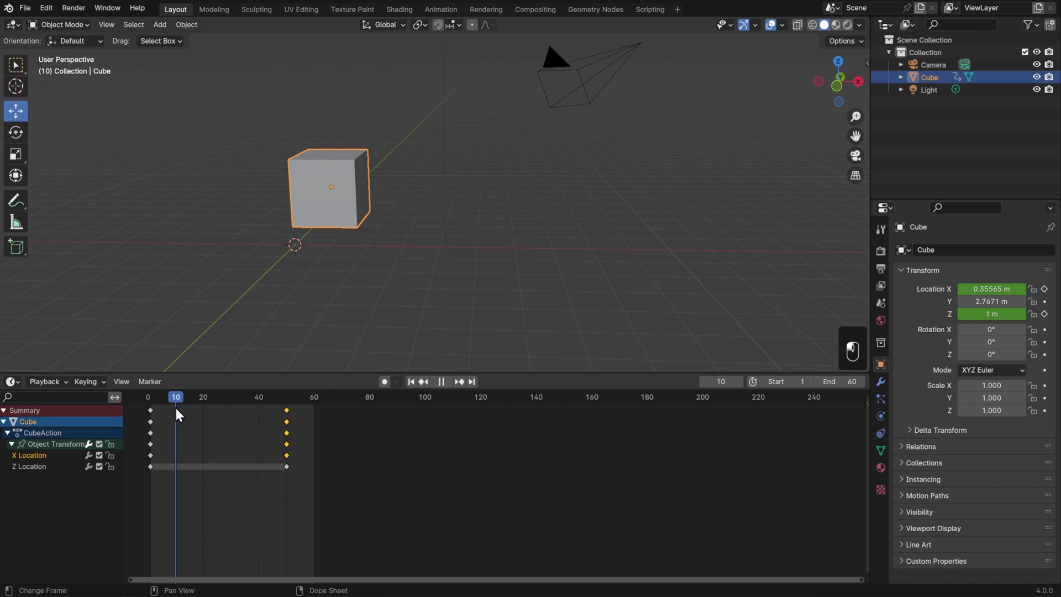
pyautogui.moveTo(434, 250); pyautogui.dragTo(447, 241, button='middle')
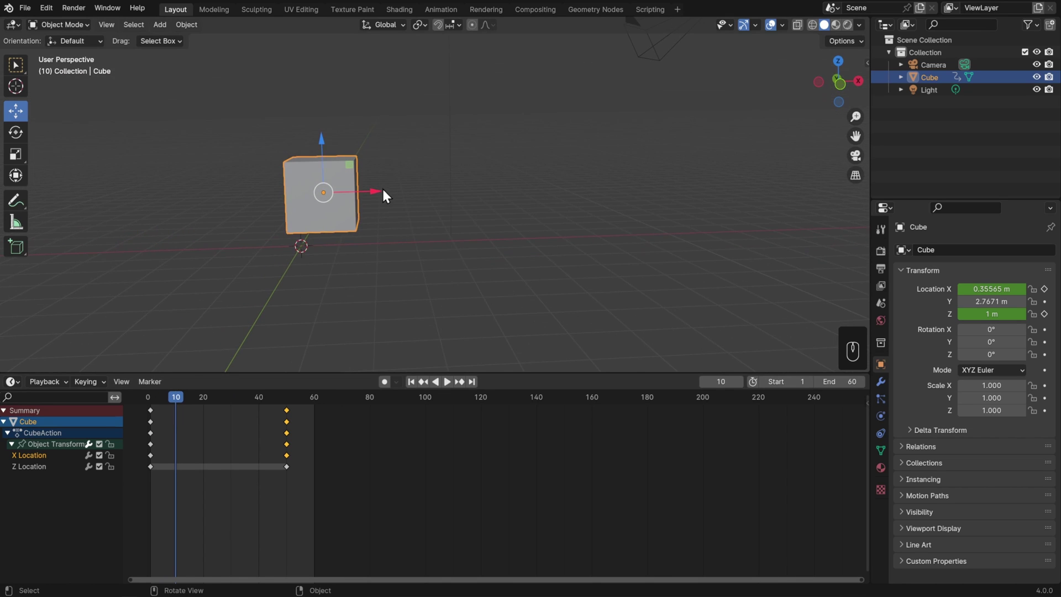
pyautogui.moveTo(385, 194); pyautogui.dragTo(337, 194)
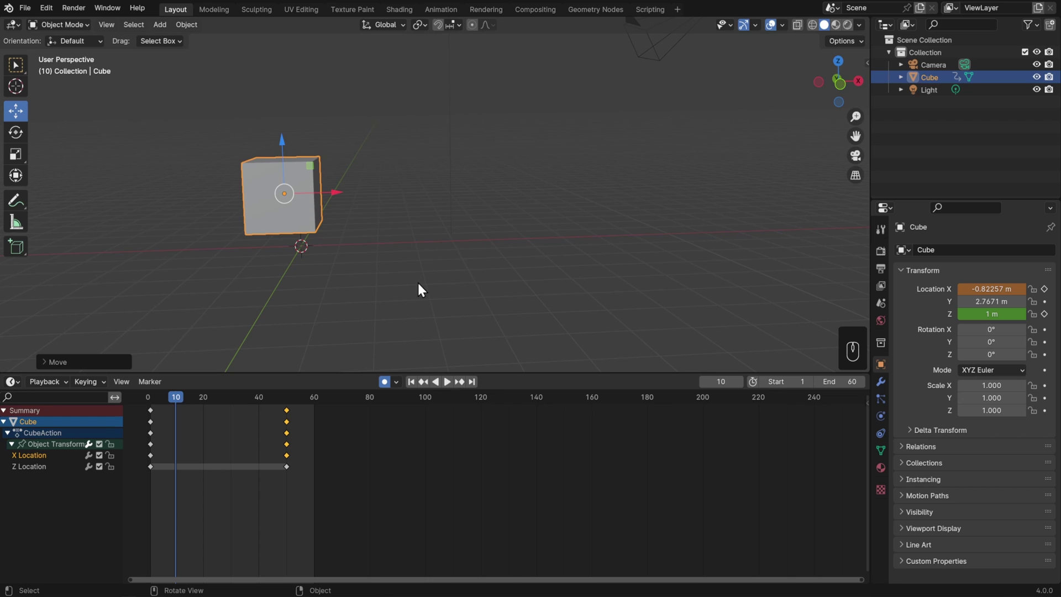
pyautogui.press('space')
pyautogui.press('g')
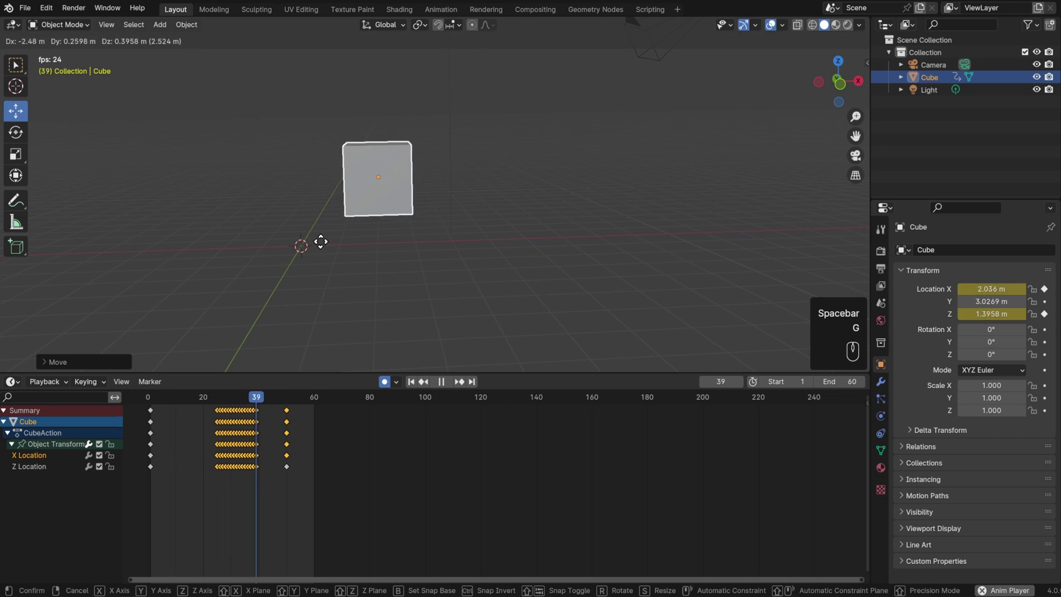
pyautogui.press('space')
pyautogui.moveTo(253, 402); pyautogui.dragTo(225, 402)
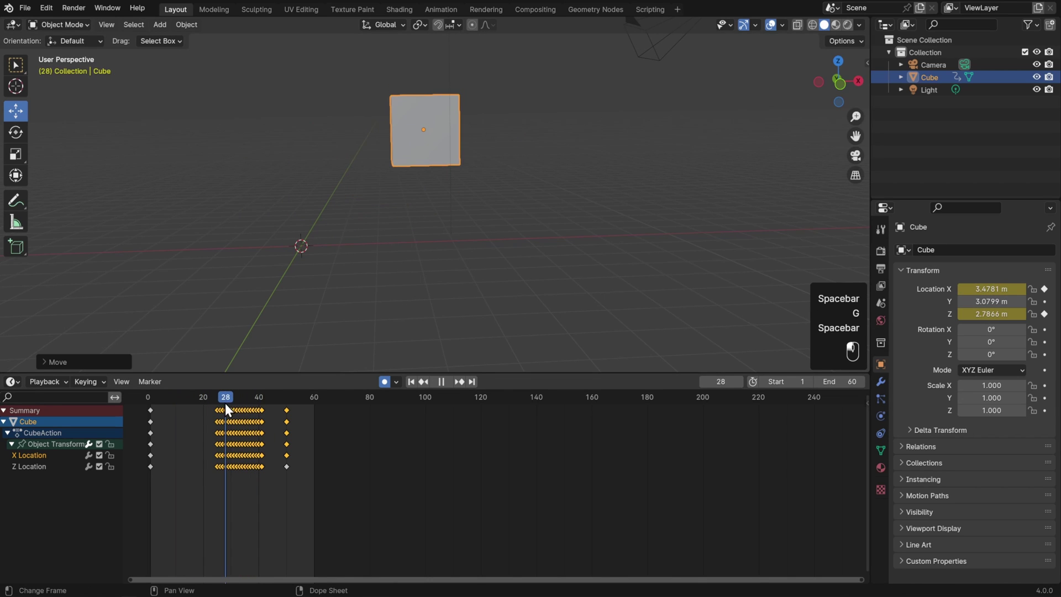
pyautogui.hotkey('ctrl', 'z')
pyautogui.hotkey('ctrl', 'z')
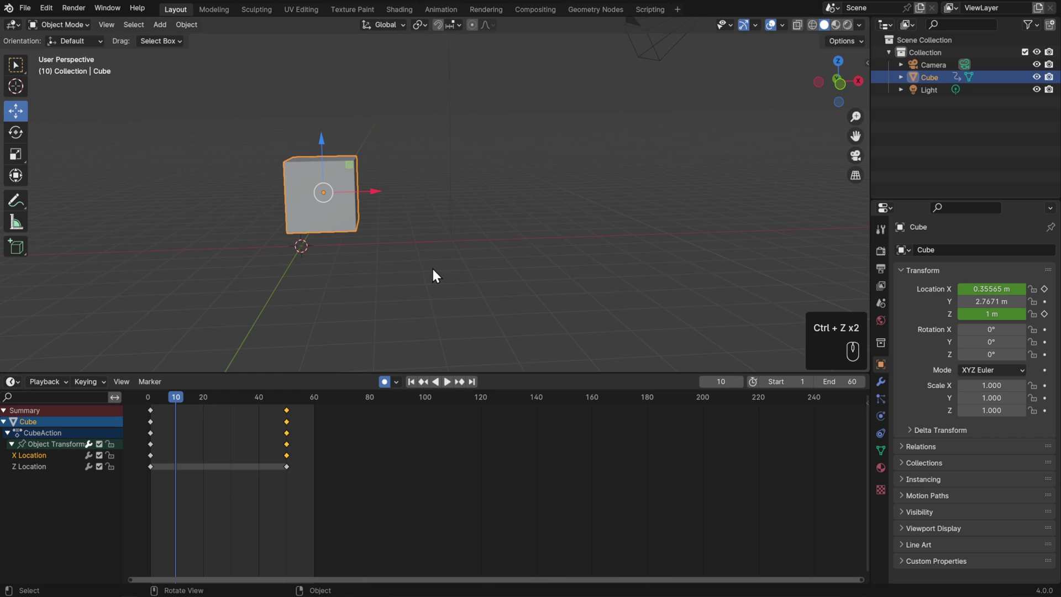
# Re-key the cube at X -0.31328 m on frame 10 and check the backward dip
pyautogui.moveTo(424, 254); pyautogui.dragTo(462, 225, button='middle')
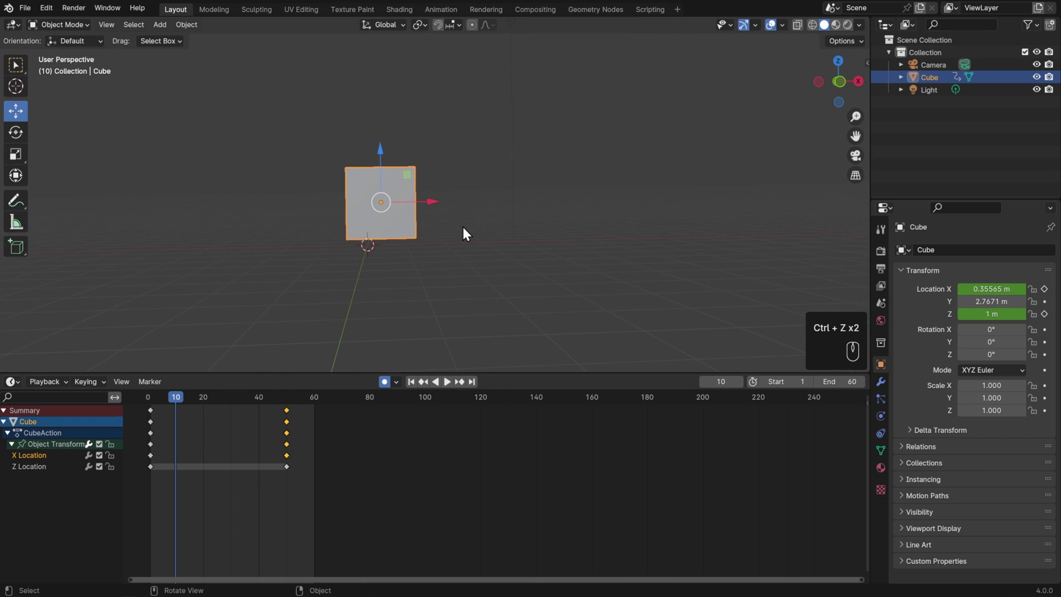
pyautogui.moveTo(435, 201); pyautogui.dragTo(410, 202)
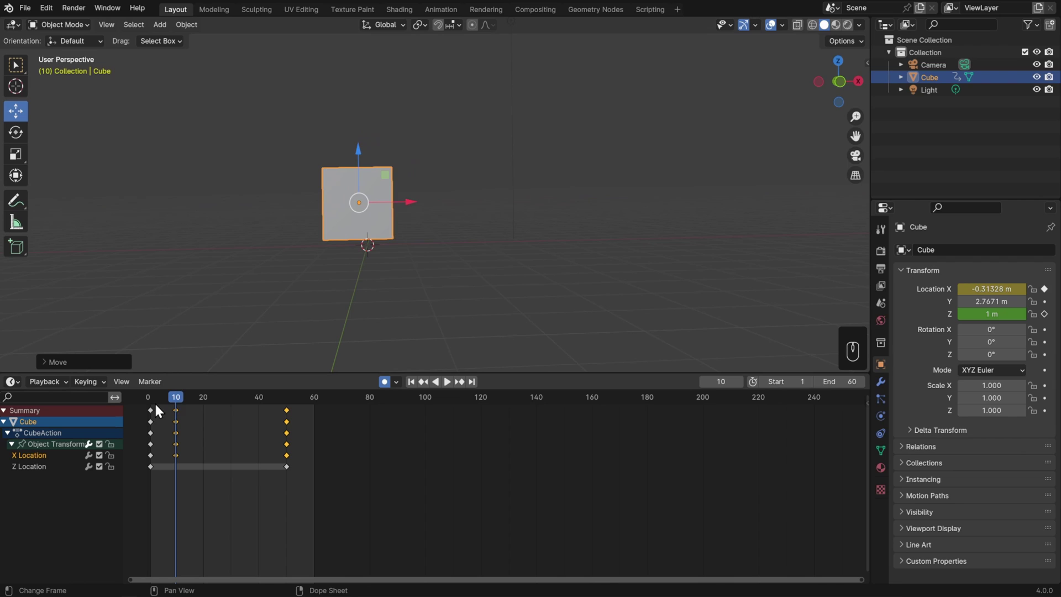
pyautogui.moveTo(154, 403)
pyautogui.mouseDown()
pyautogui.moveTo(174, 400)
pyautogui.moveTo(151, 404)
pyautogui.mouseUp()
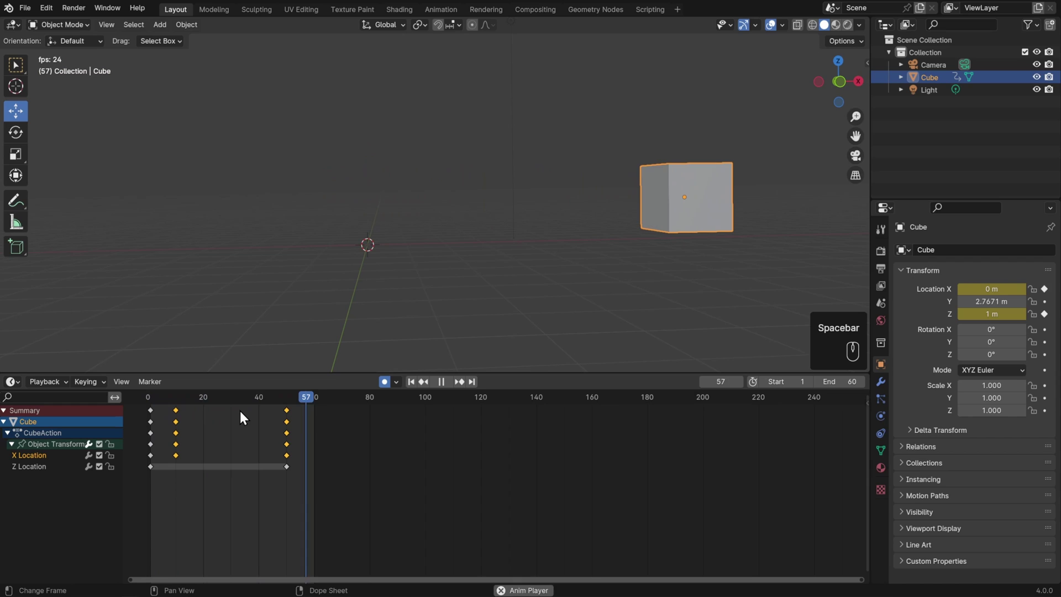
# At frame 40, push the cube past 10 m on X to key an overshoot
pyautogui.press('space')
pyautogui.moveTo(304, 399); pyautogui.dragTo(258, 404)
pyautogui.scroll(5, 331, 474)
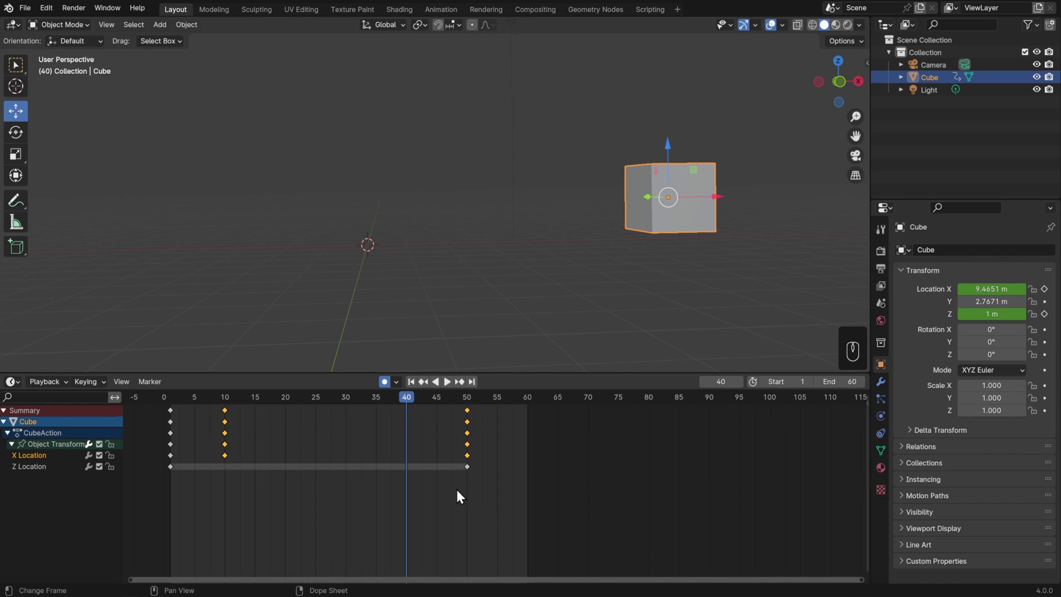
pyautogui.scroll(4, 493, 486)
pyautogui.scroll(-1, 573, 482)
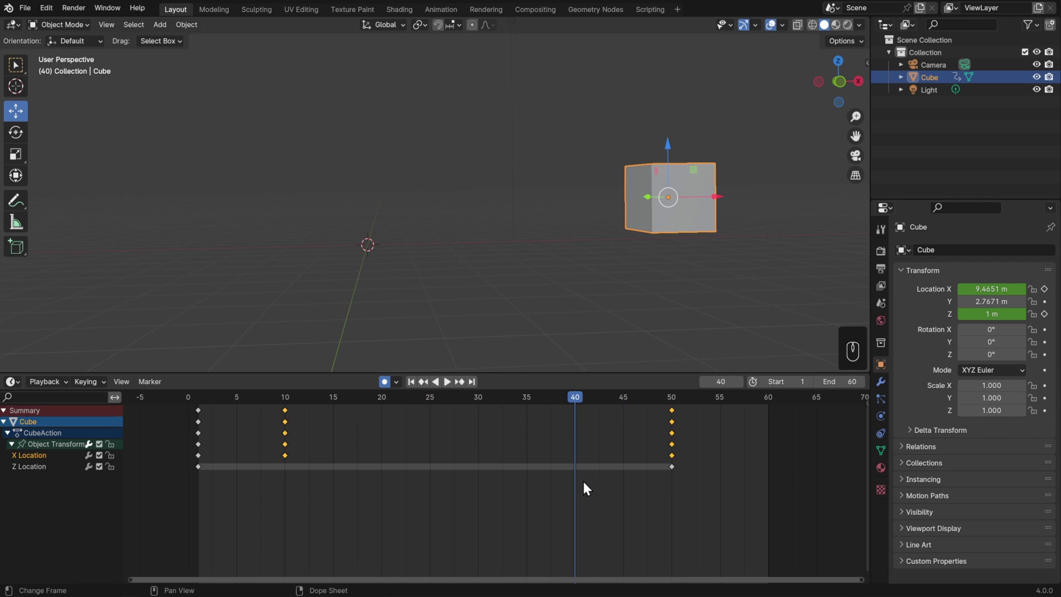
pyautogui.moveTo(597, 399); pyautogui.dragTo(578, 410)
pyautogui.moveTo(681, 276); pyautogui.dragTo(605, 260, button='middle')
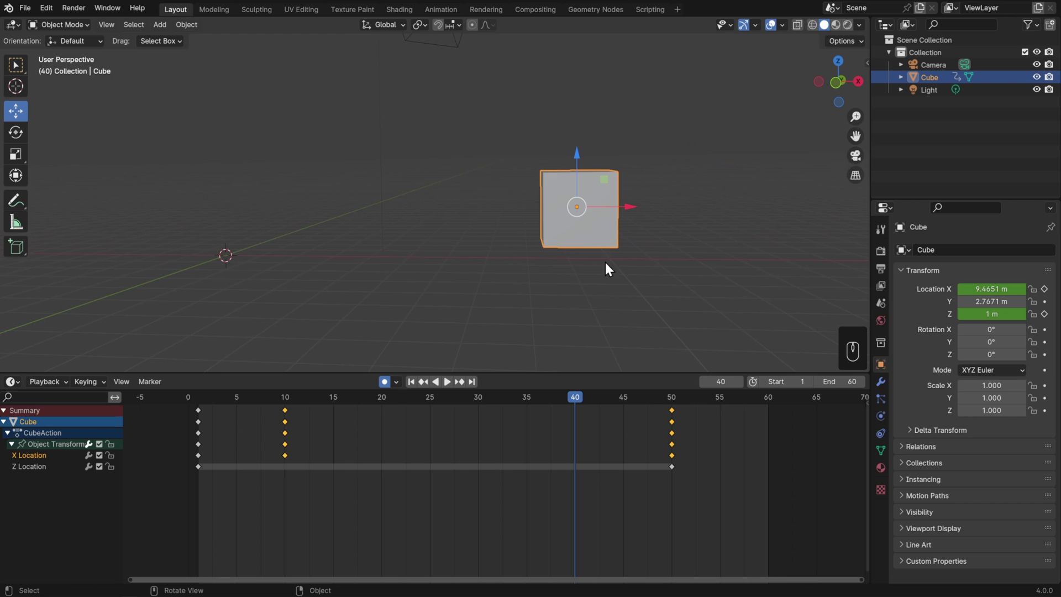
pyautogui.moveTo(628, 207); pyautogui.dragTo(662, 207)
# Play back, then ease the frame-40 overshoot back to about 10.1 m and review the motion
pyautogui.press('space')
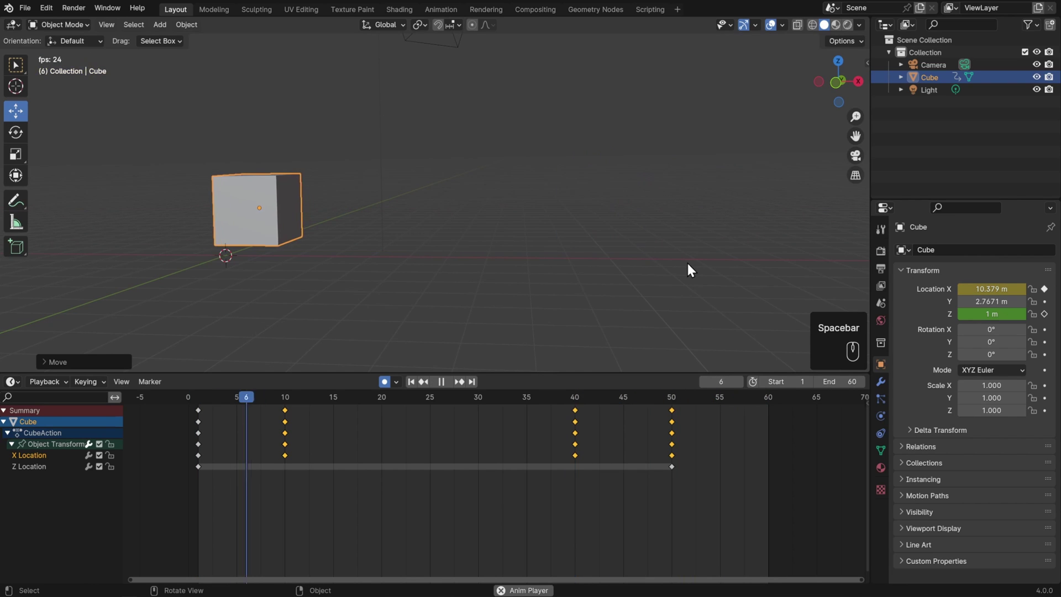
pyautogui.press('space')
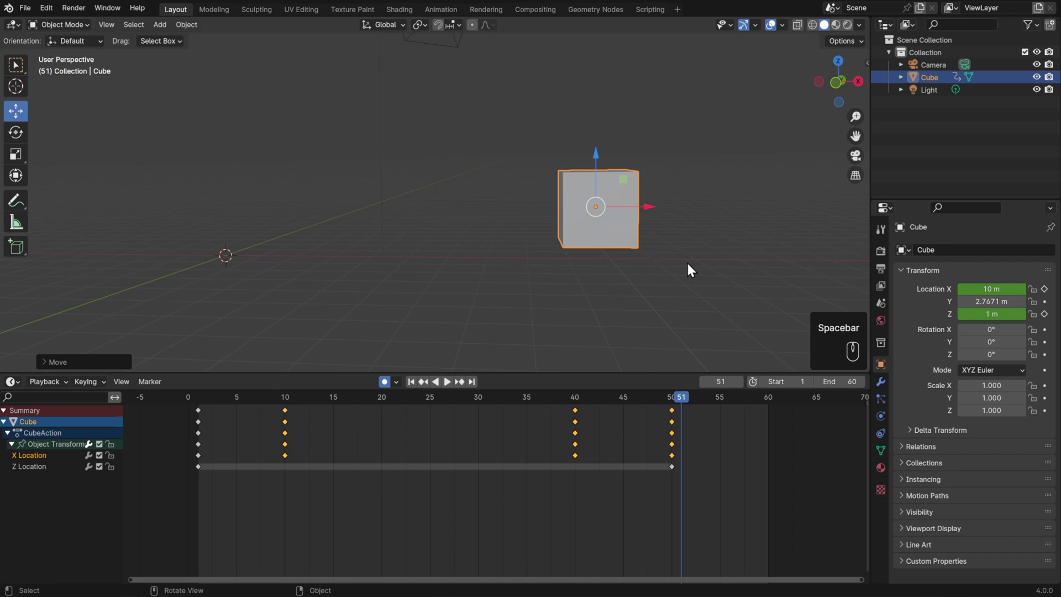
pyautogui.moveTo(605, 397); pyautogui.dragTo(575, 398)
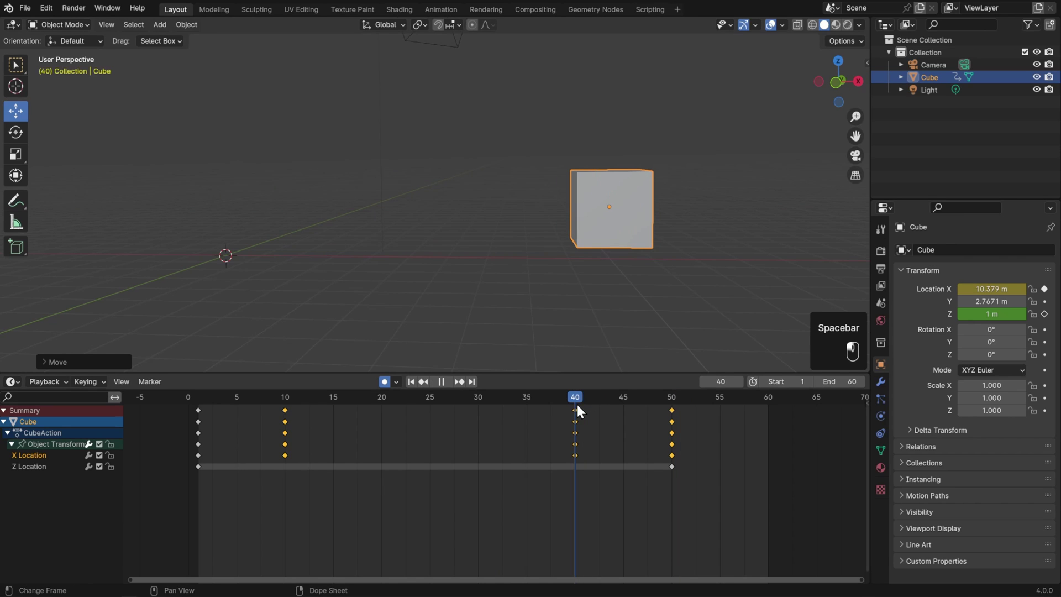
pyautogui.moveTo(656, 204); pyautogui.dragTo(645, 209)
pyautogui.press('space')
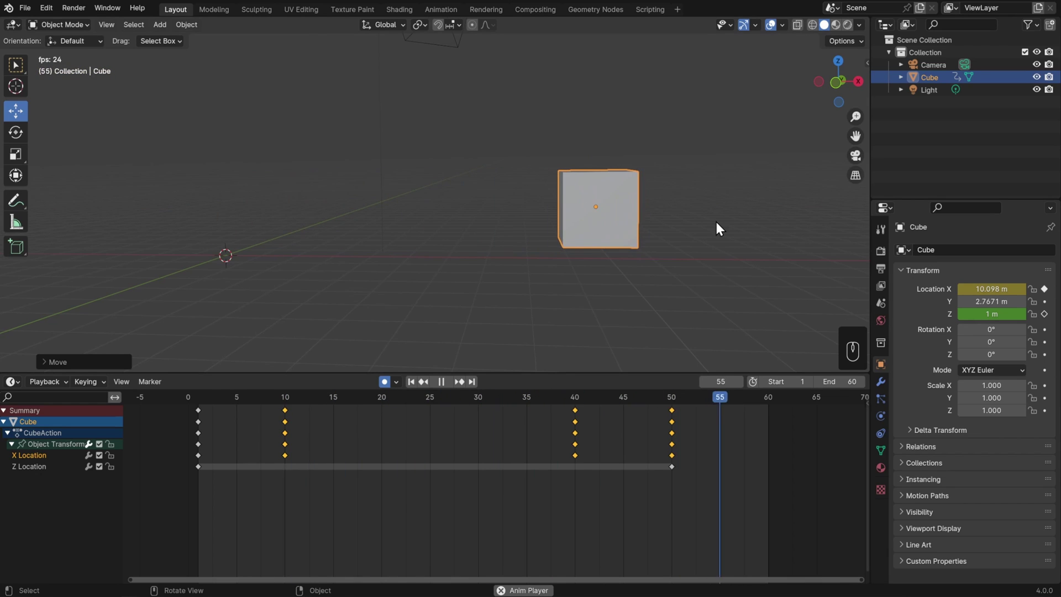
pyautogui.press('space')
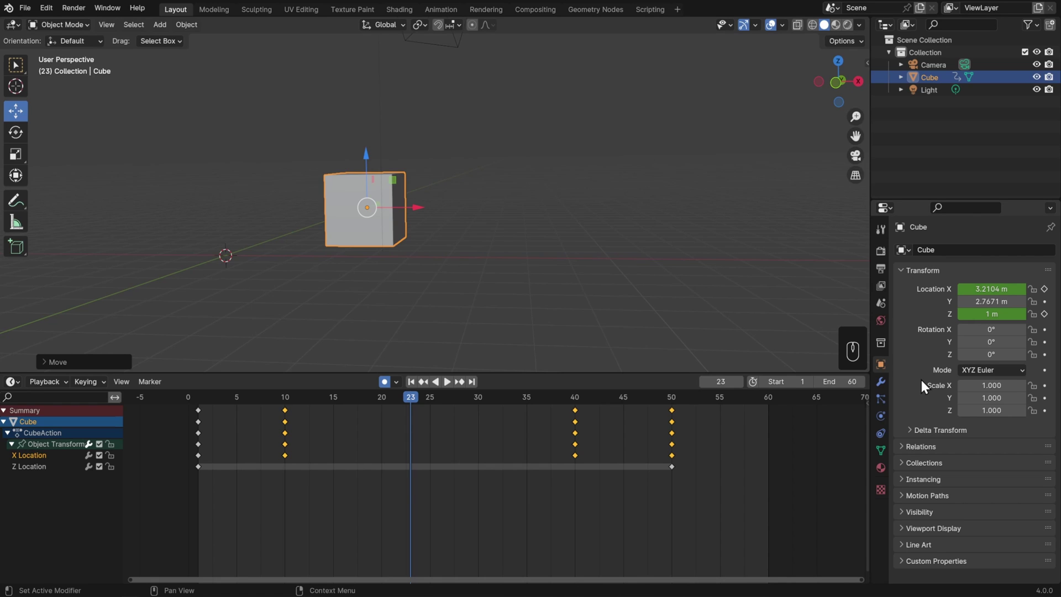
# Set the cube material's Base Color to blue and keyframe it at frame 10
pyautogui.click(880, 468)
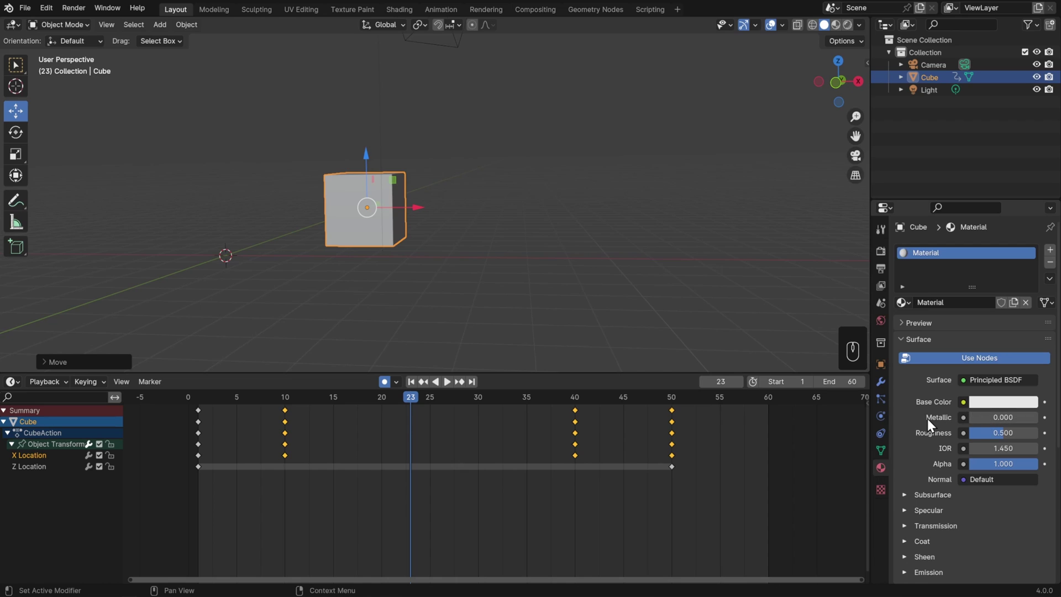
pyautogui.moveTo(325, 398); pyautogui.dragTo(285, 407)
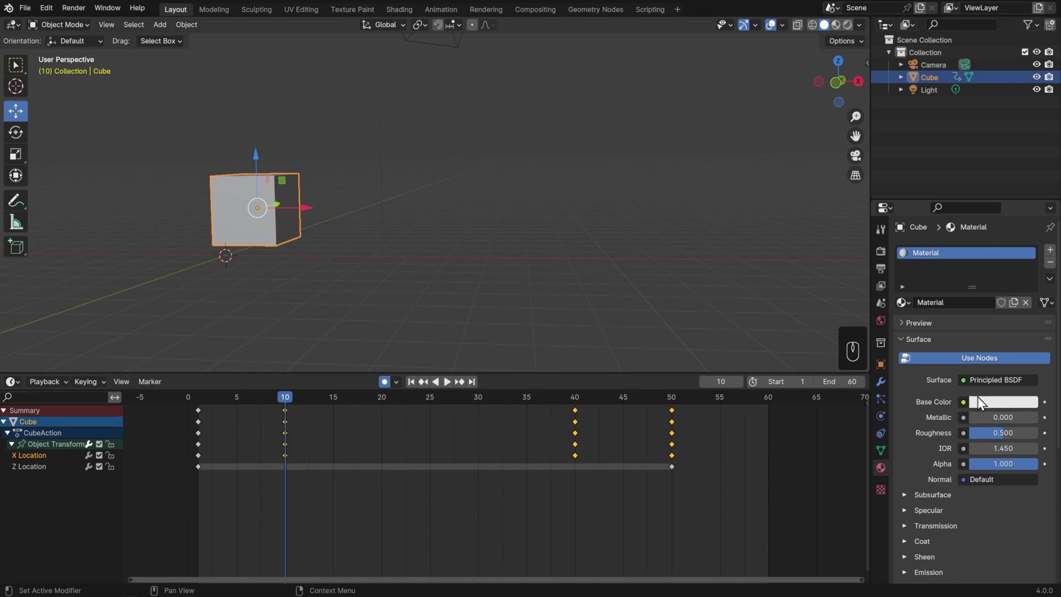
pyautogui.click(984, 402)
pyautogui.click(992, 226)
pyautogui.moveTo(993, 226); pyautogui.dragTo(989, 220)
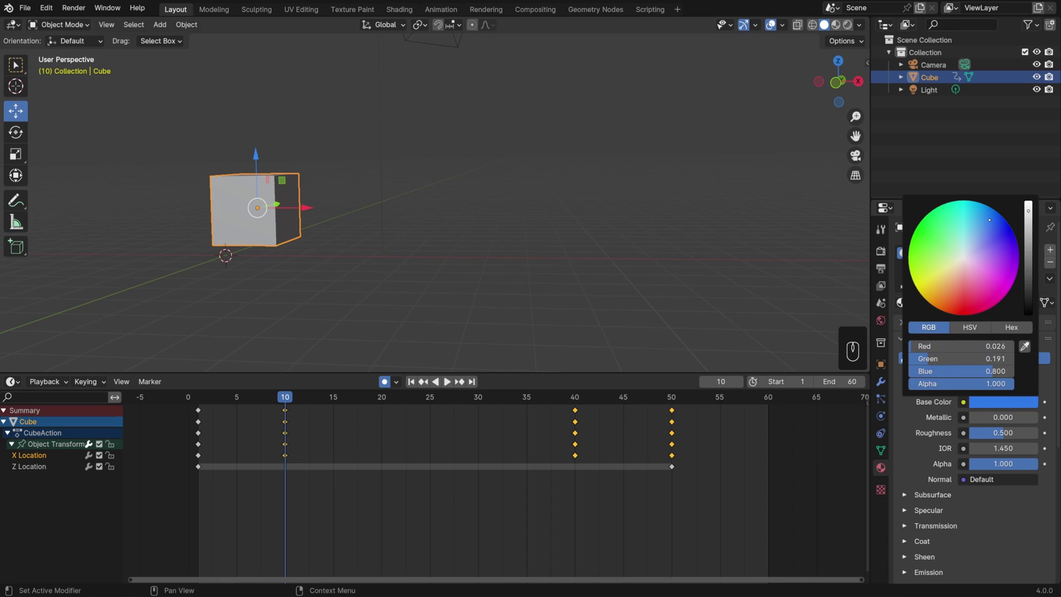
pyautogui.click(1044, 402)
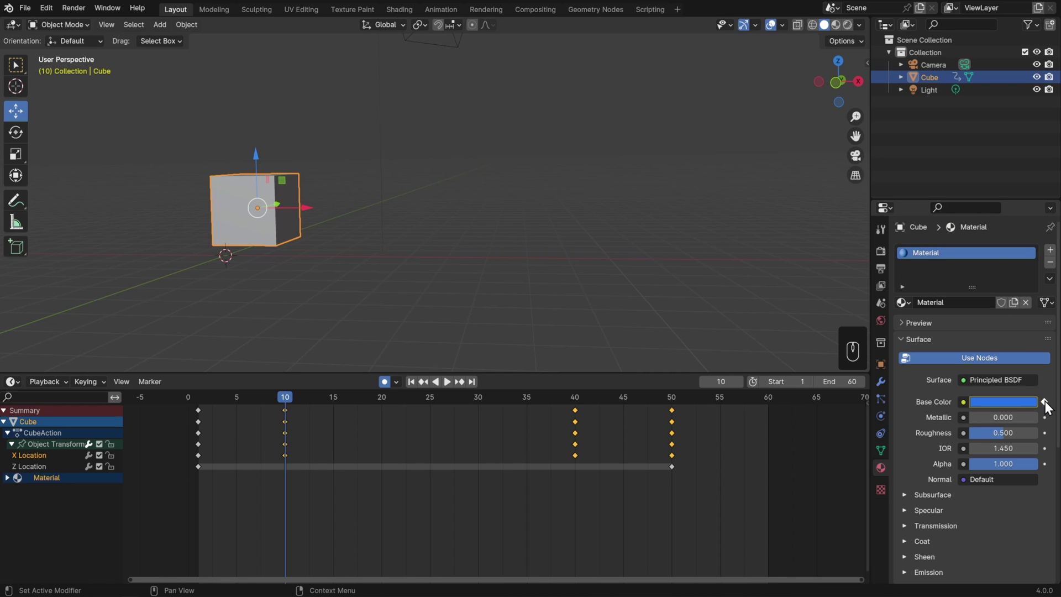
# Change the Base Color to bright green at frame 40, then check frame 6 is blue
pyautogui.moveTo(556, 398); pyautogui.dragTo(573, 399)
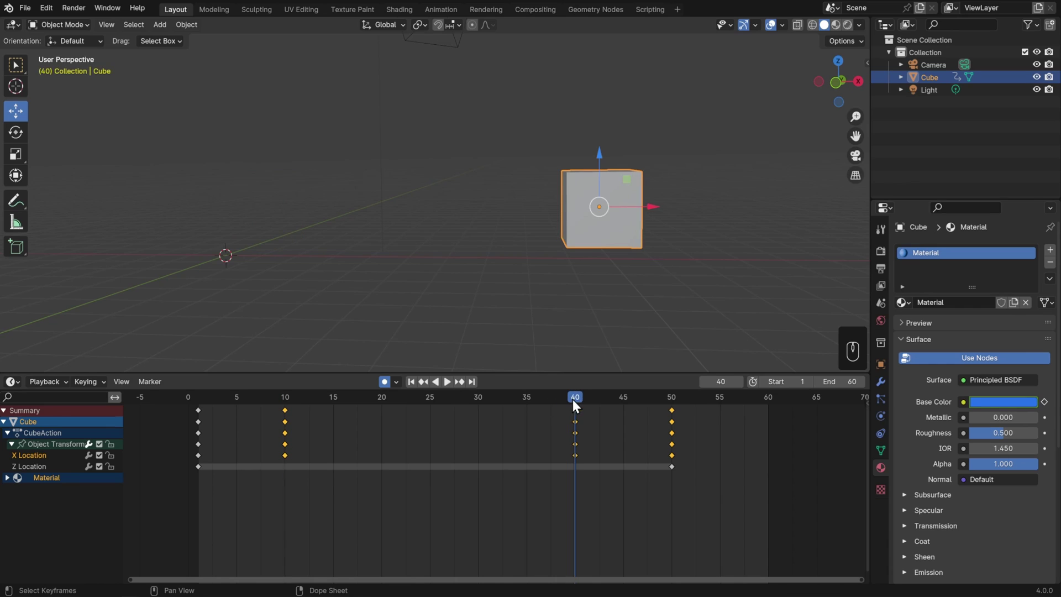
pyautogui.click(996, 406)
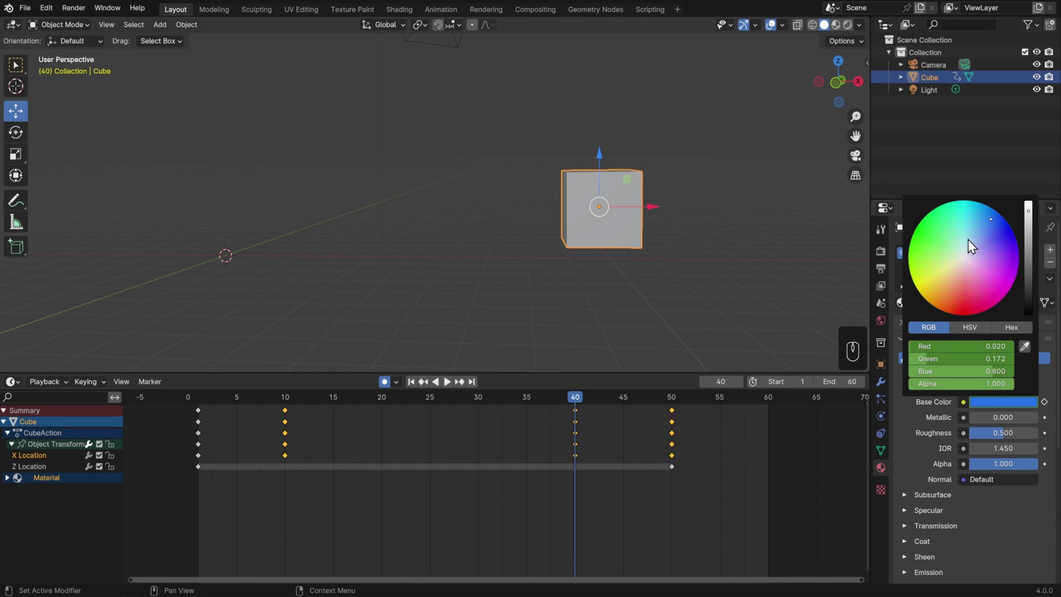
pyautogui.moveTo(969, 239); pyautogui.dragTo(919, 237)
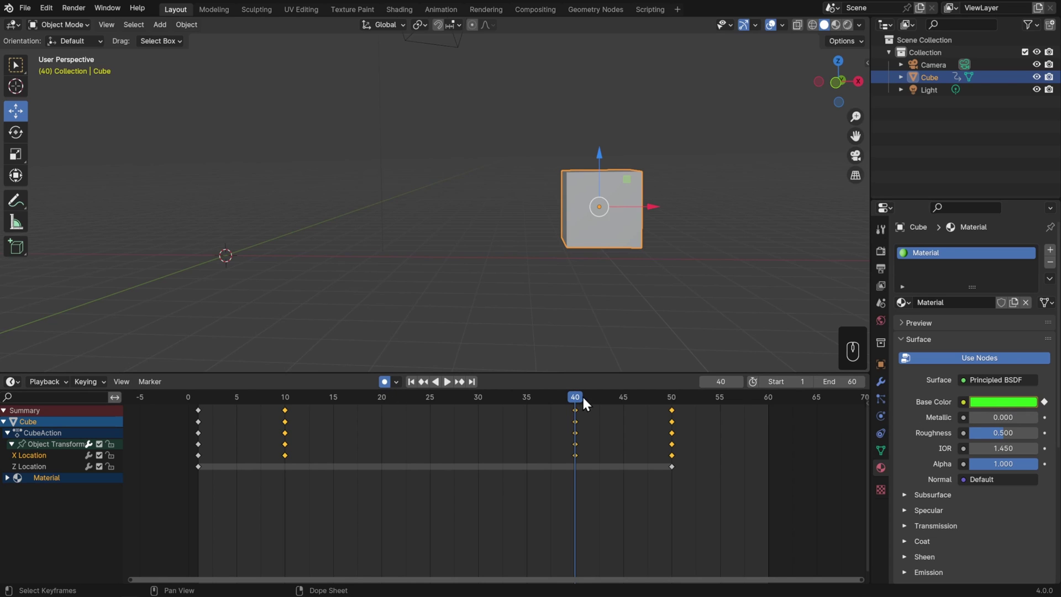
pyautogui.moveTo(581, 395); pyautogui.dragTo(248, 396)
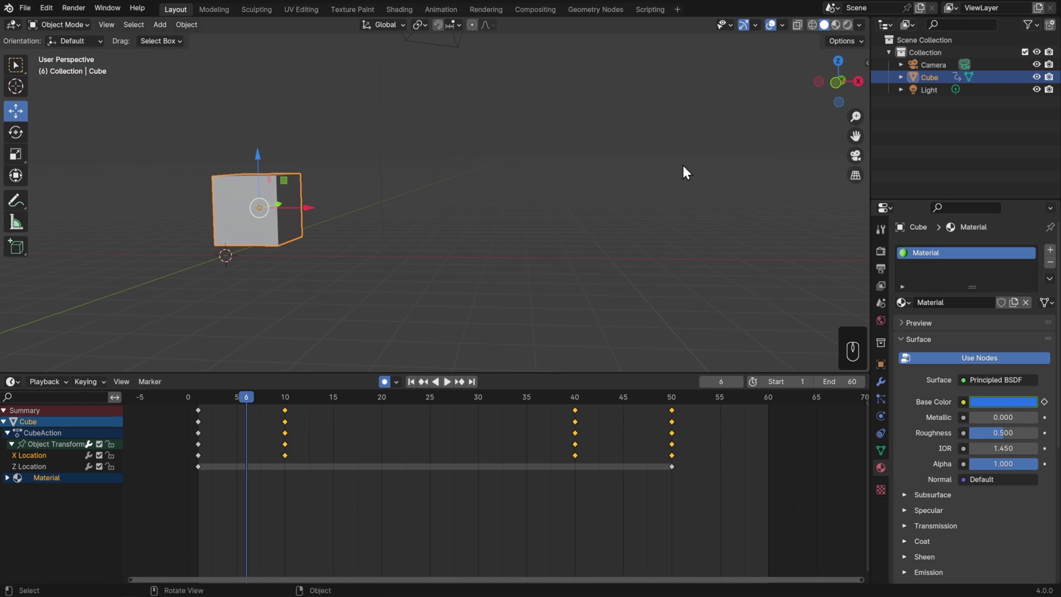
# Switch the viewport to Material Preview and play the animation to see the colours
pyautogui.click(836, 25)
pyautogui.moveTo(718, 105)
pyautogui.mouseDown(button='middle')
pyautogui.moveTo(521, 234)
pyautogui.moveTo(519, 251)
pyautogui.mouseUp(button='middle')
pyautogui.press('space')
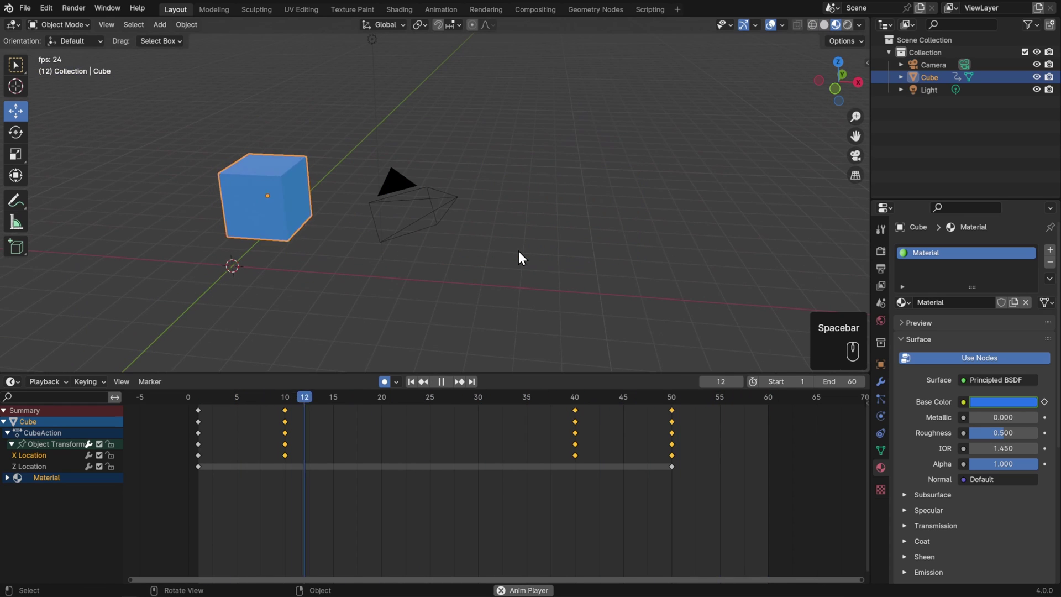
pyautogui.press('space')
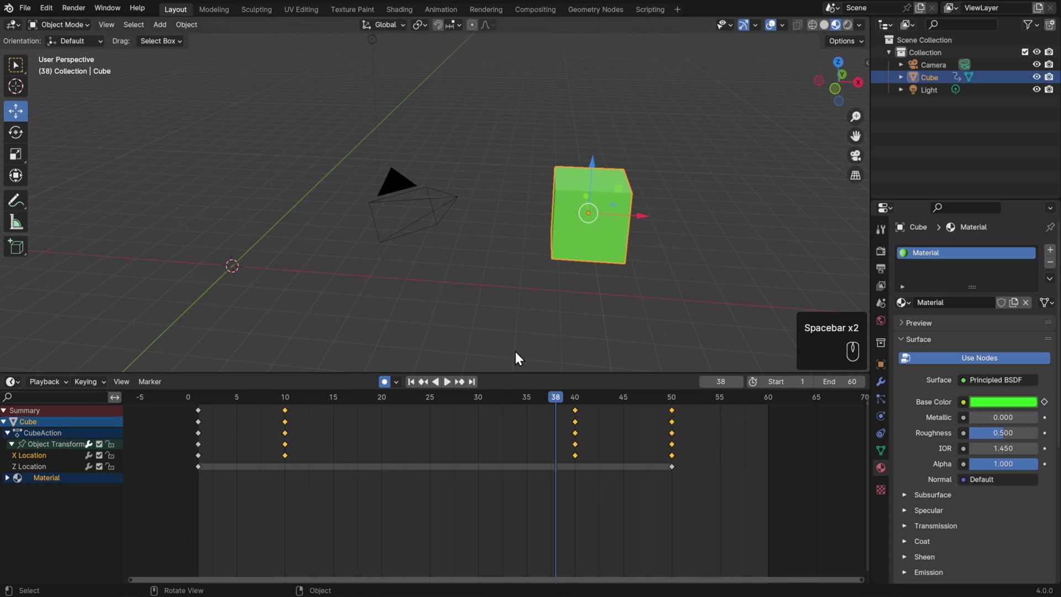
# Set the Base Color to red at frame 25 and replay to preview blue-red-green
pyautogui.moveTo(509, 397); pyautogui.dragTo(429, 405)
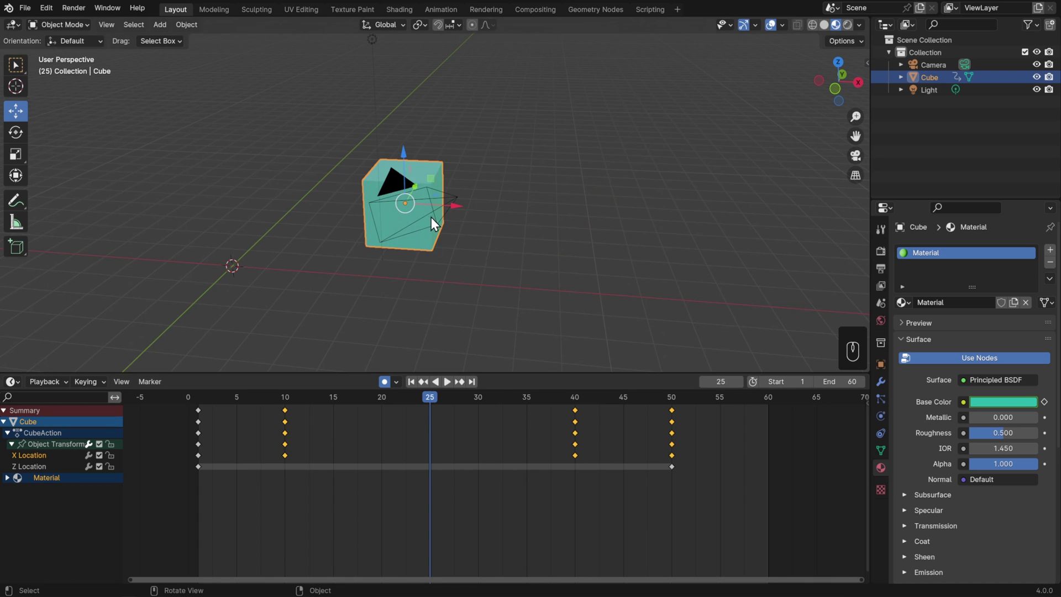
pyautogui.moveTo(431, 221); pyautogui.dragTo(472, 218, button='middle')
pyautogui.click(994, 403)
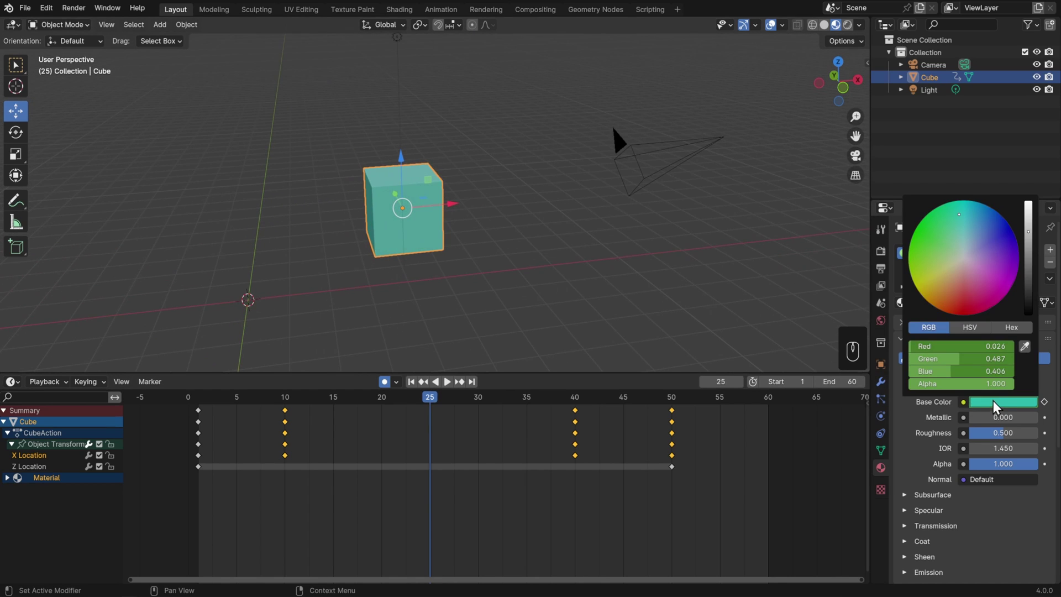
pyautogui.moveTo(966, 254); pyautogui.dragTo(960, 303)
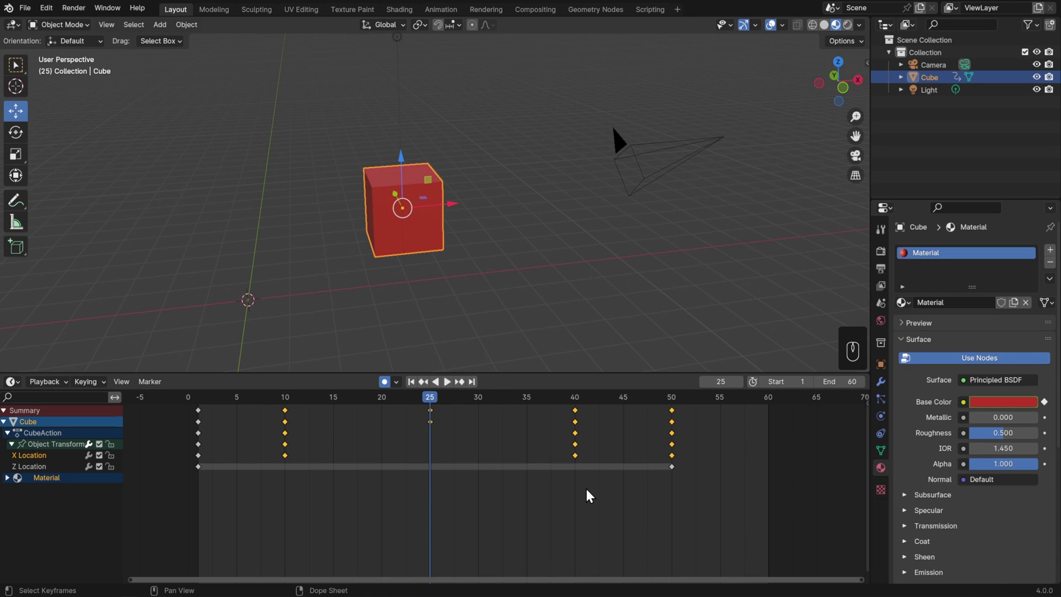
pyautogui.press('space')
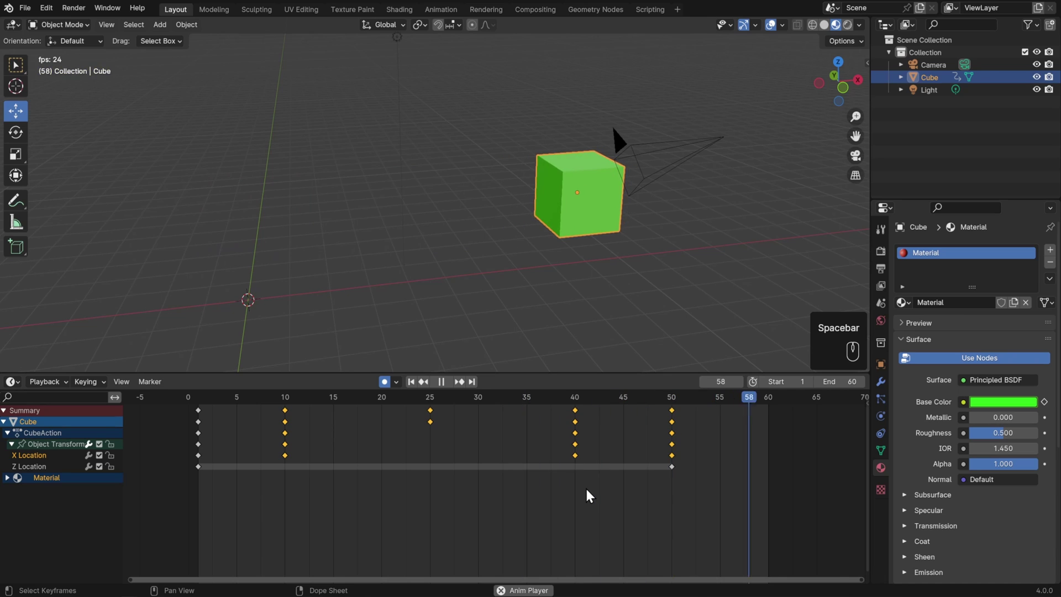
pyautogui.press('space')
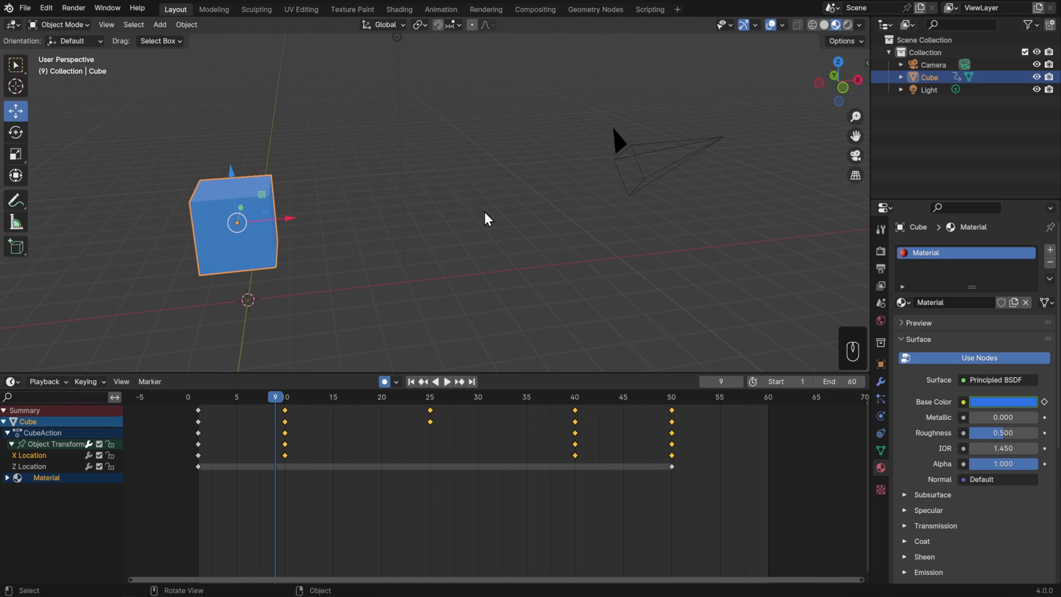
# At frame 48, align the camera to the current view with Ctrl+Alt+Numpad 0
pyautogui.moveTo(486, 218); pyautogui.dragTo(500, 281, button='middle')
pyautogui.moveTo(287, 406); pyautogui.dragTo(652, 397)
pyautogui.moveTo(554, 306); pyautogui.dragTo(574, 290, button='middle')
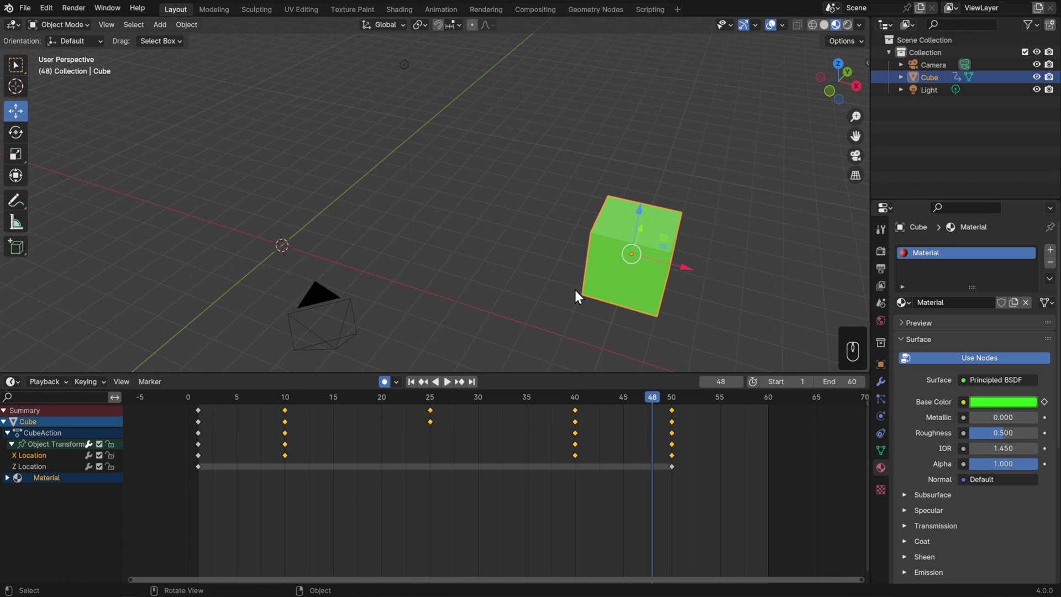
pyautogui.hotkey('ctrl', 'alt')
pyautogui.press('ctrl+alt+KP_0')
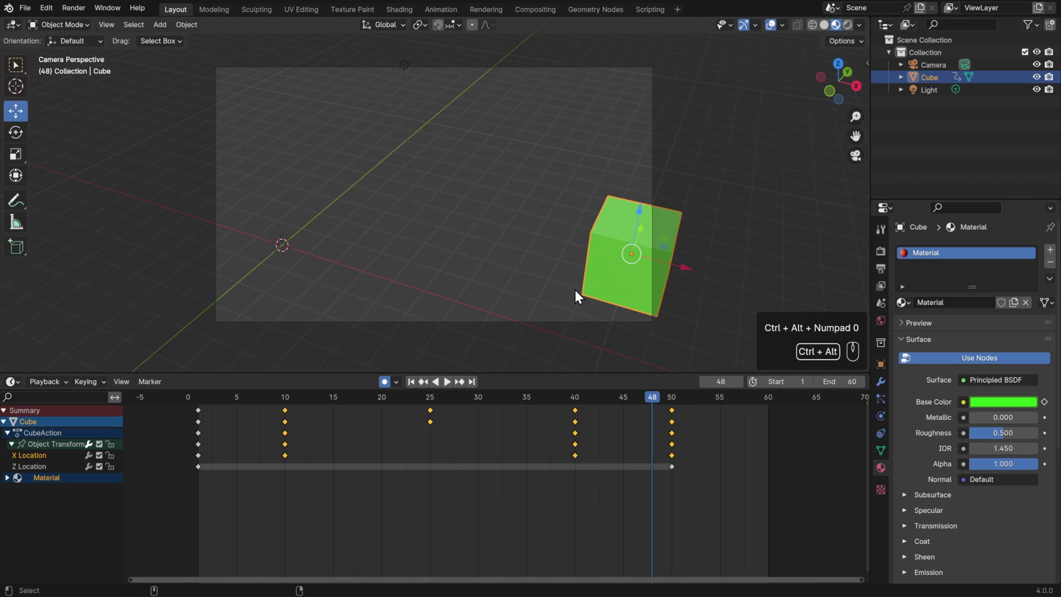
pyautogui.click(106, 24)
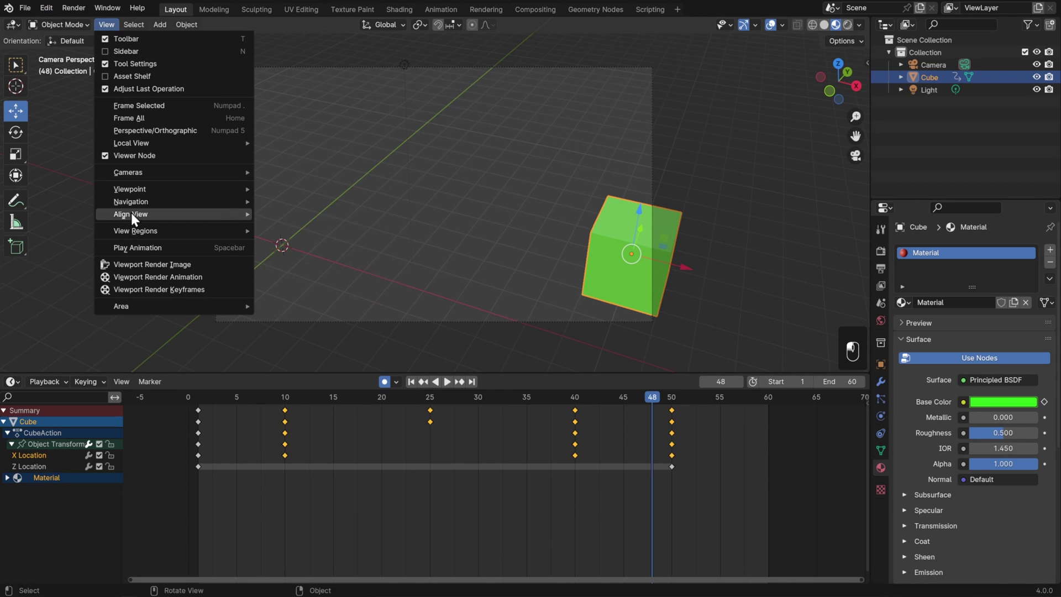
# Move the camera back along its view axis so the cube fits, then check frame 23
pyautogui.moveTo(131, 219)
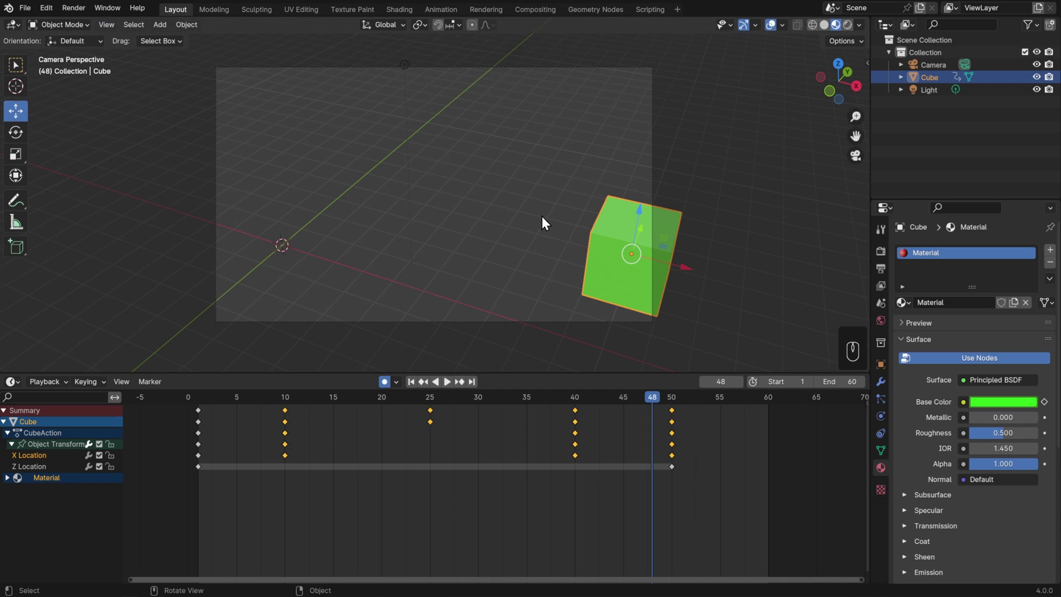
pyautogui.click(652, 182)
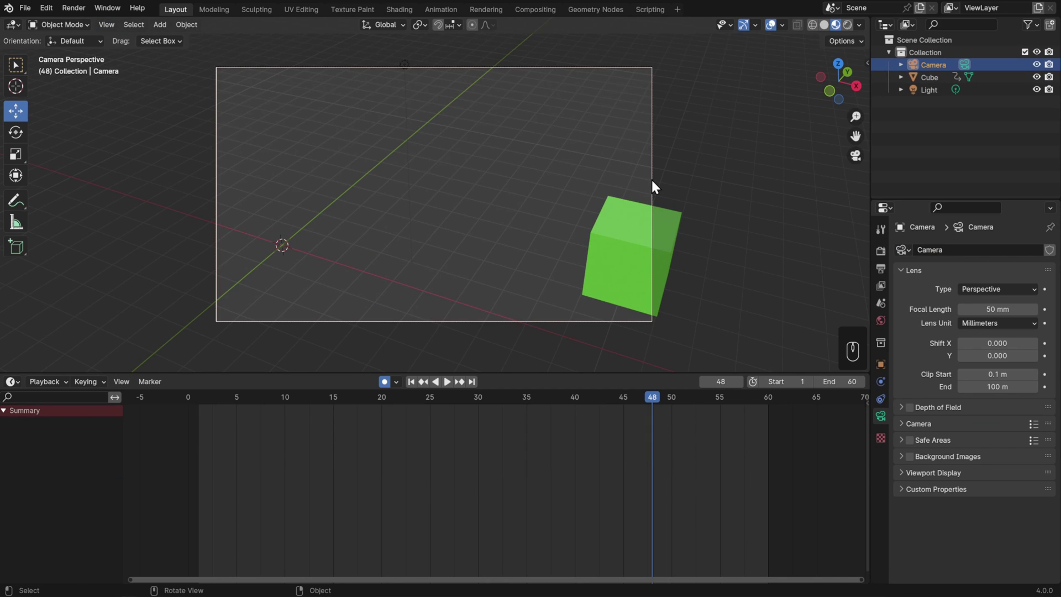
pyautogui.press('g')
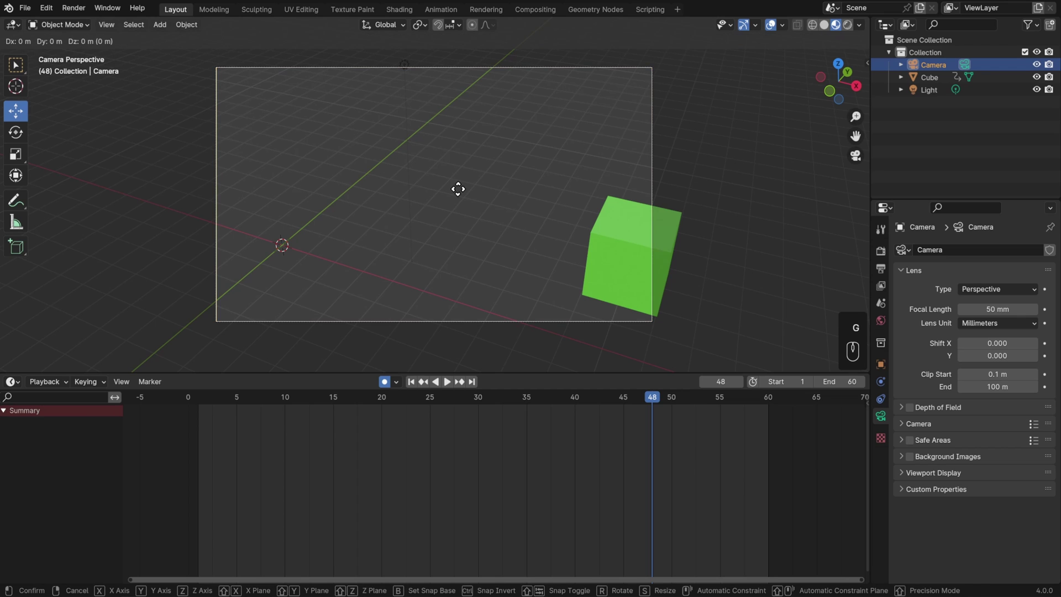
pyautogui.press('z')
pyautogui.press('z')
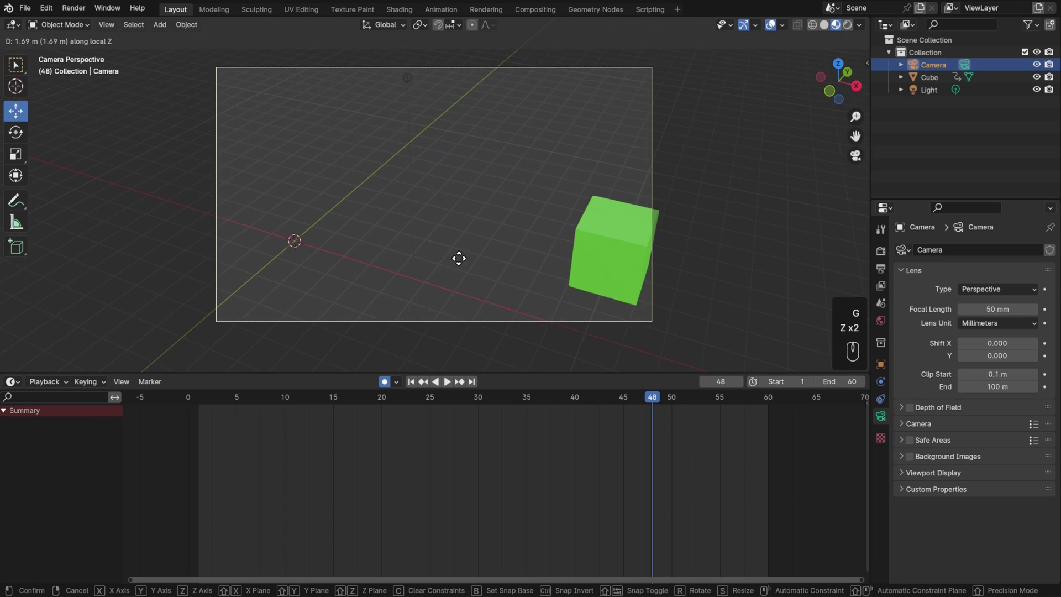
pyautogui.click(458, 298)
pyautogui.press('g')
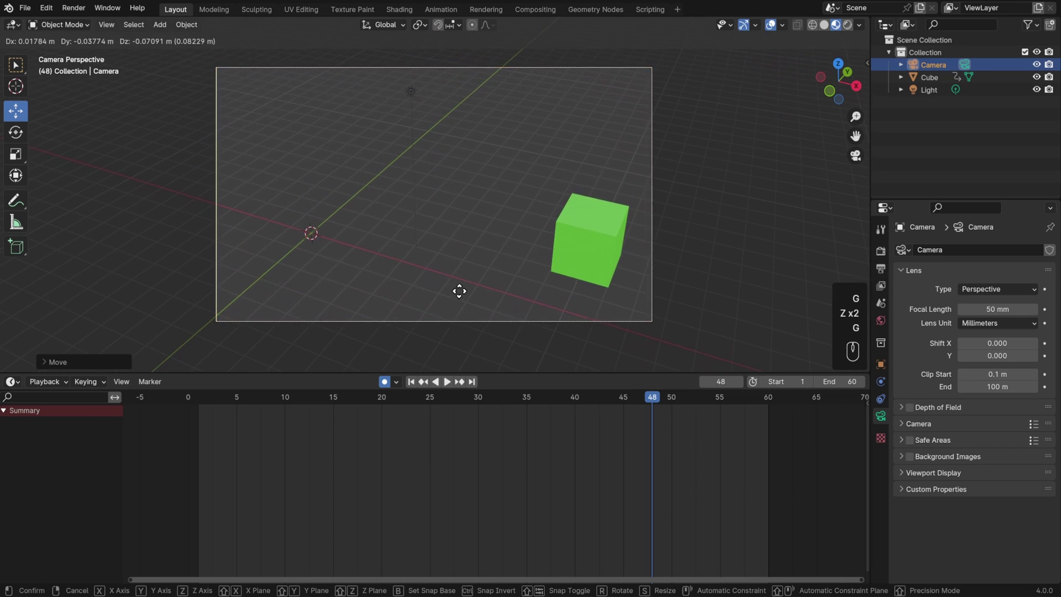
pyautogui.click(459, 337)
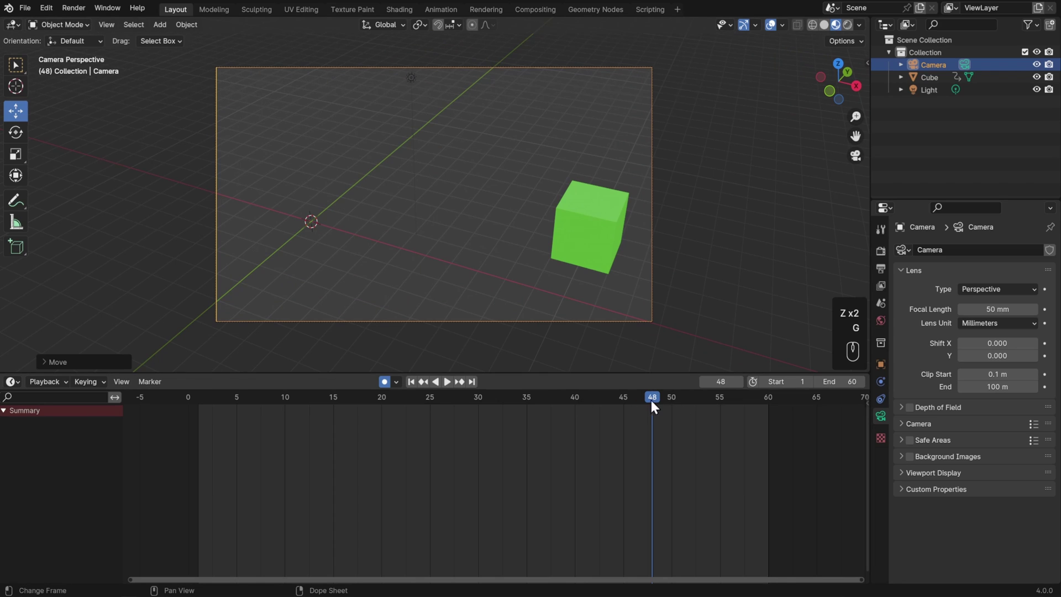
pyautogui.moveTo(652, 402); pyautogui.dragTo(413, 397)
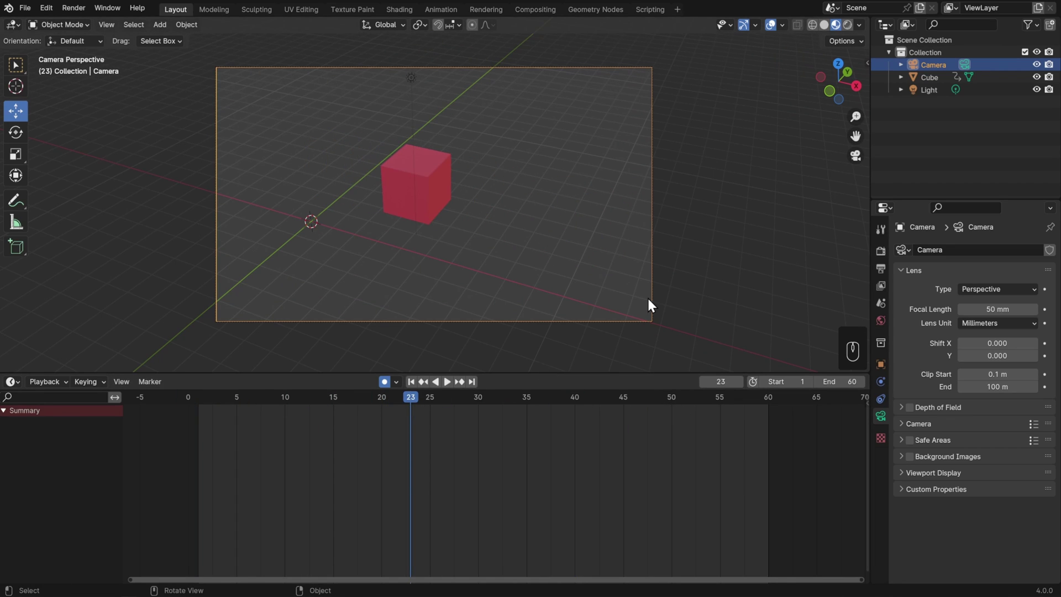
# Set the render output file format to FFmpeg Video
pyautogui.click(881, 269)
pyautogui.scroll(-4, 923, 284)
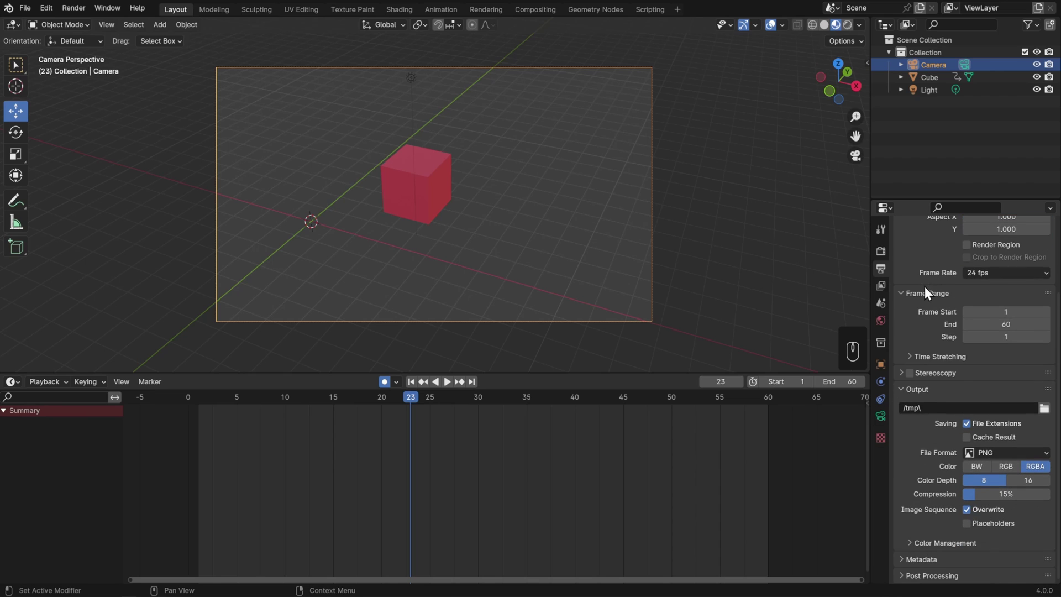
pyautogui.click(993, 453)
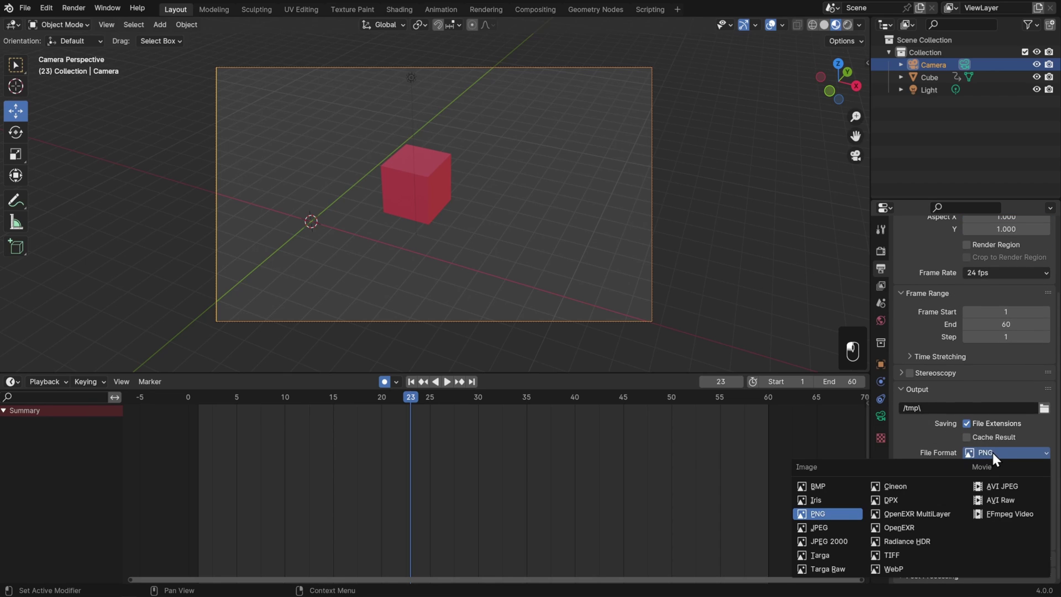
pyautogui.click(1005, 515)
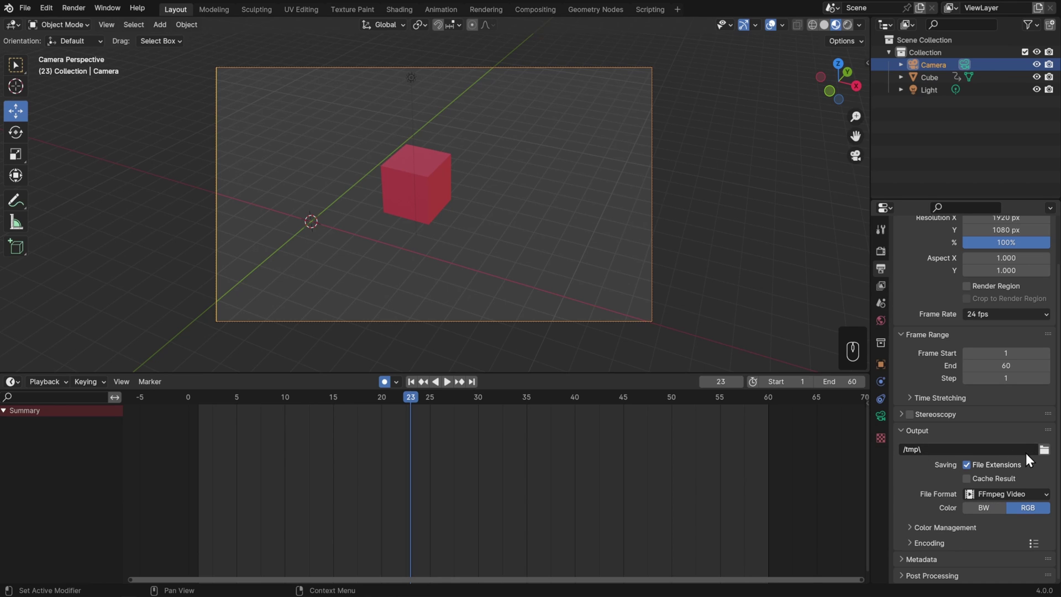
# Set the output path to a file named 'cube' in the Videos folder
pyautogui.click(1044, 449)
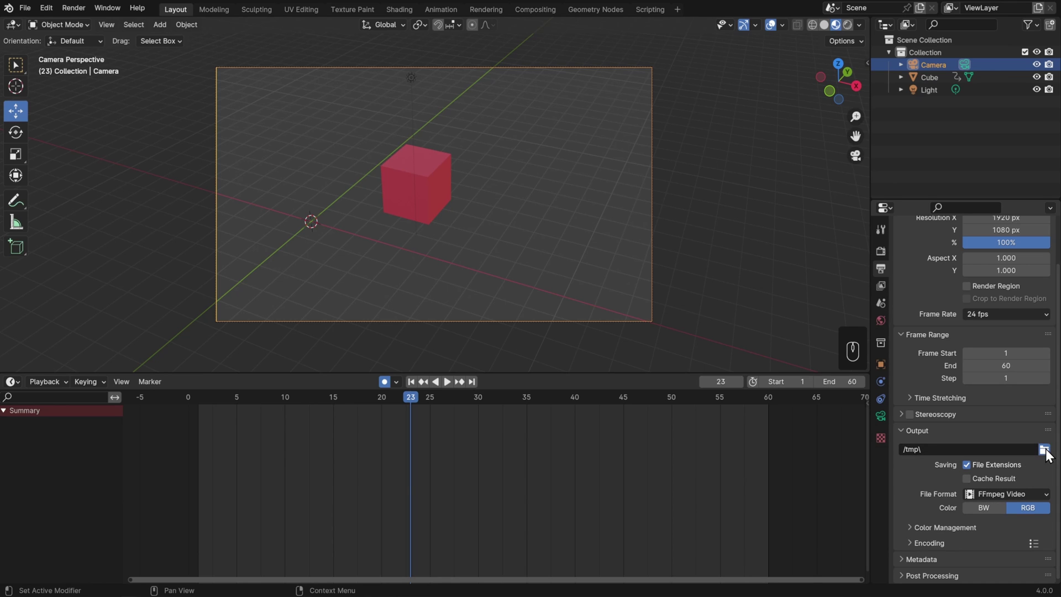
pyautogui.click(317, 310)
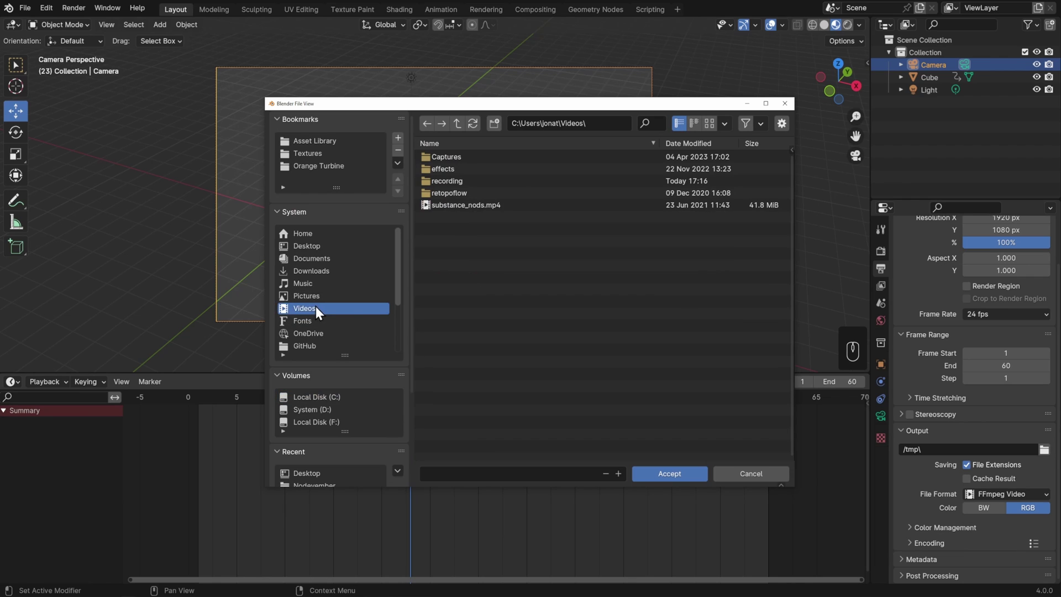
pyautogui.click(451, 473)
pyautogui.write('cube')
pyautogui.press('Return')
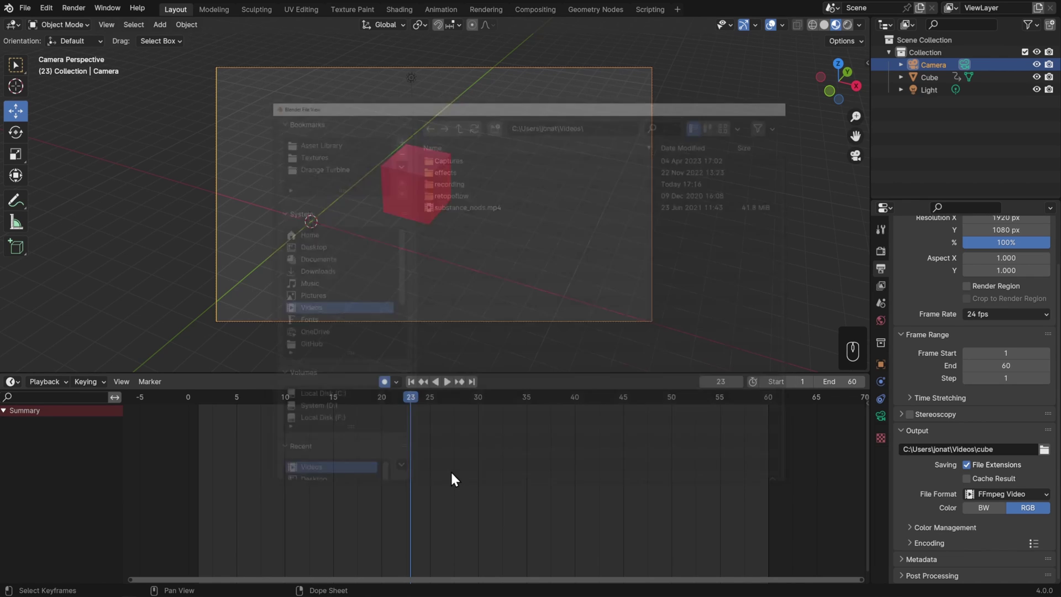
pyautogui.click(74, 8)
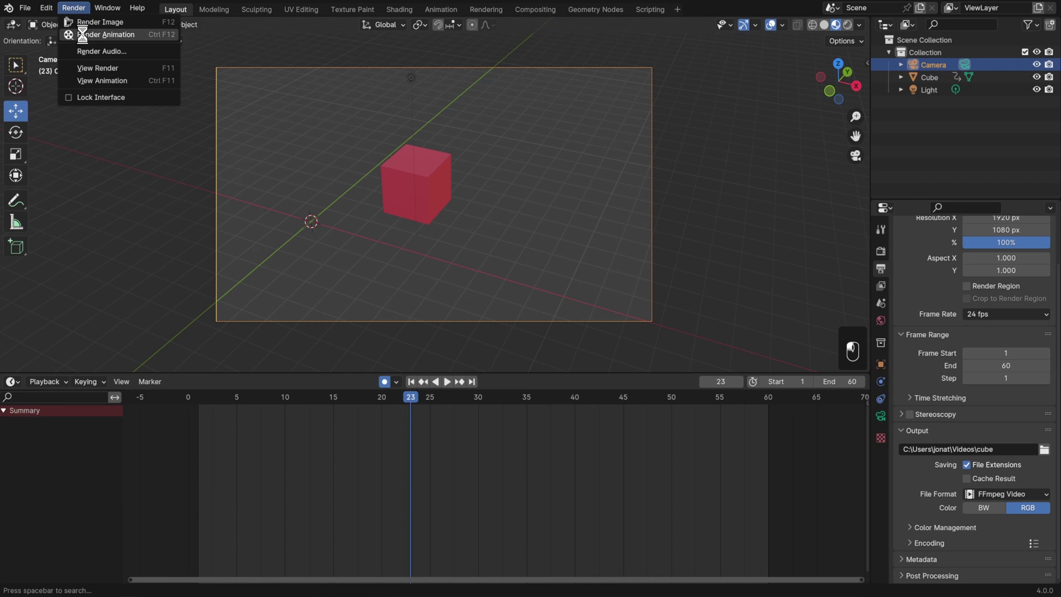
# Render all 60 frames to the movie file, then play it in the Animation Player
pyautogui.click(82, 35)
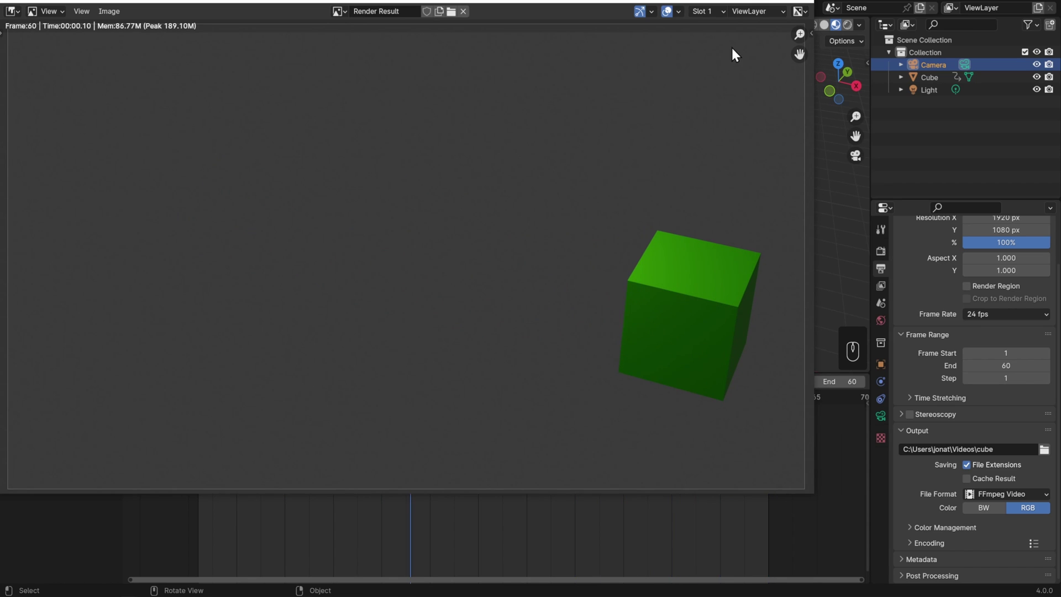
pyautogui.click(804, 6)
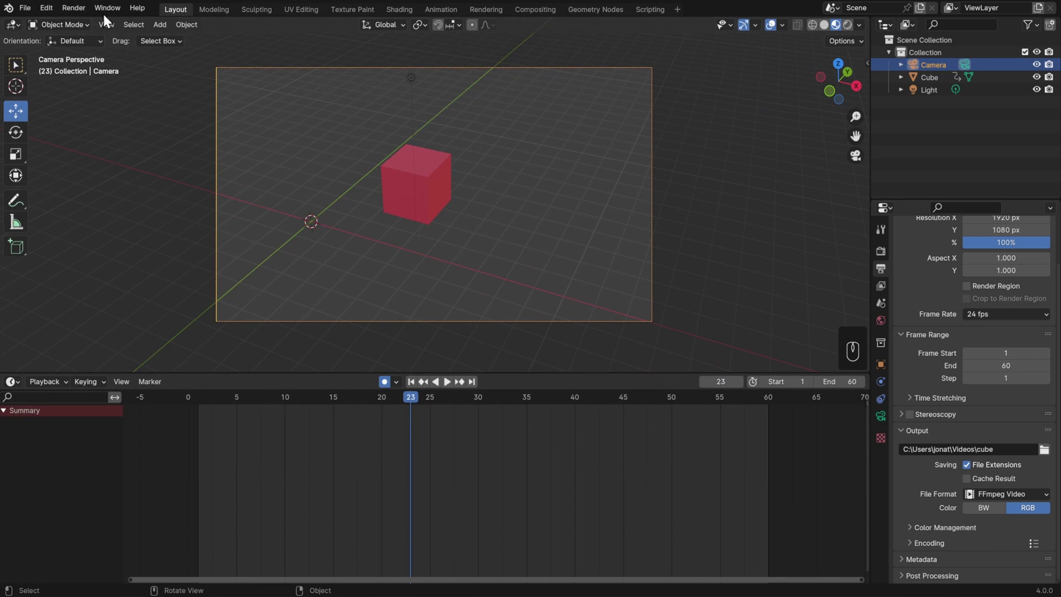
pyautogui.click(74, 9)
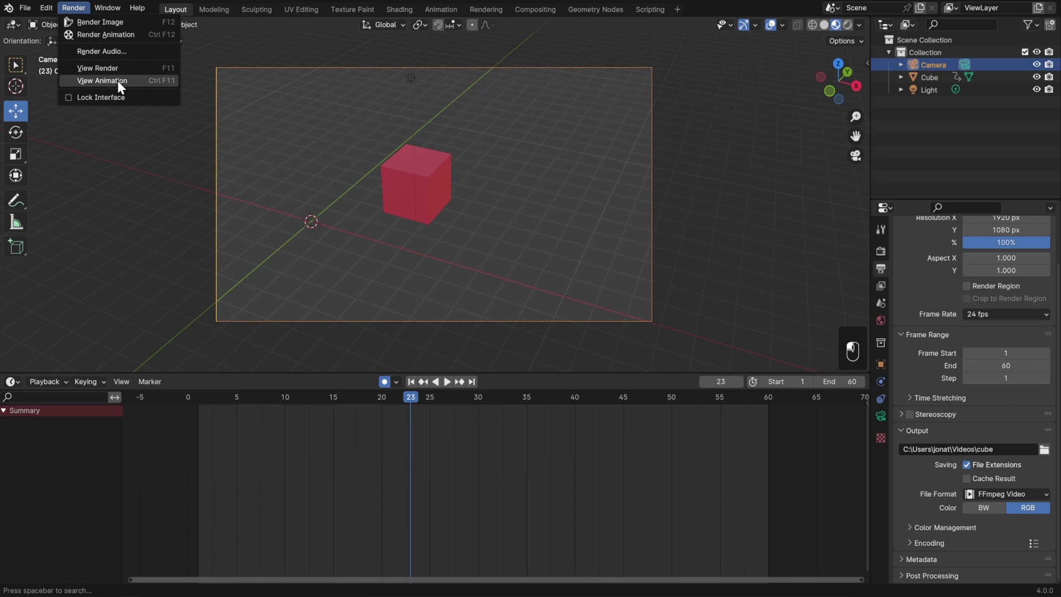
pyautogui.click(102, 81)
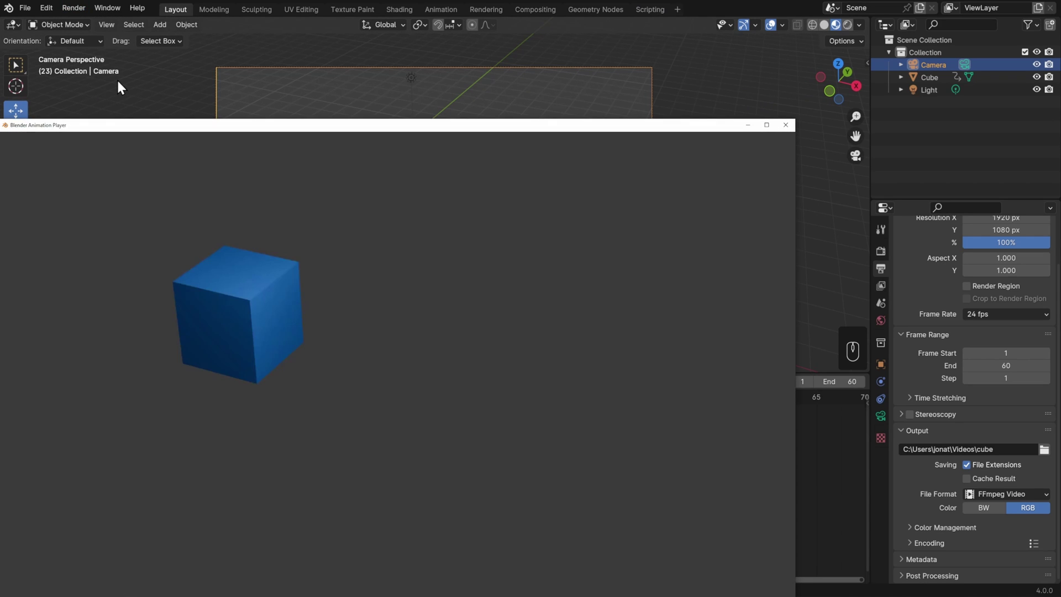